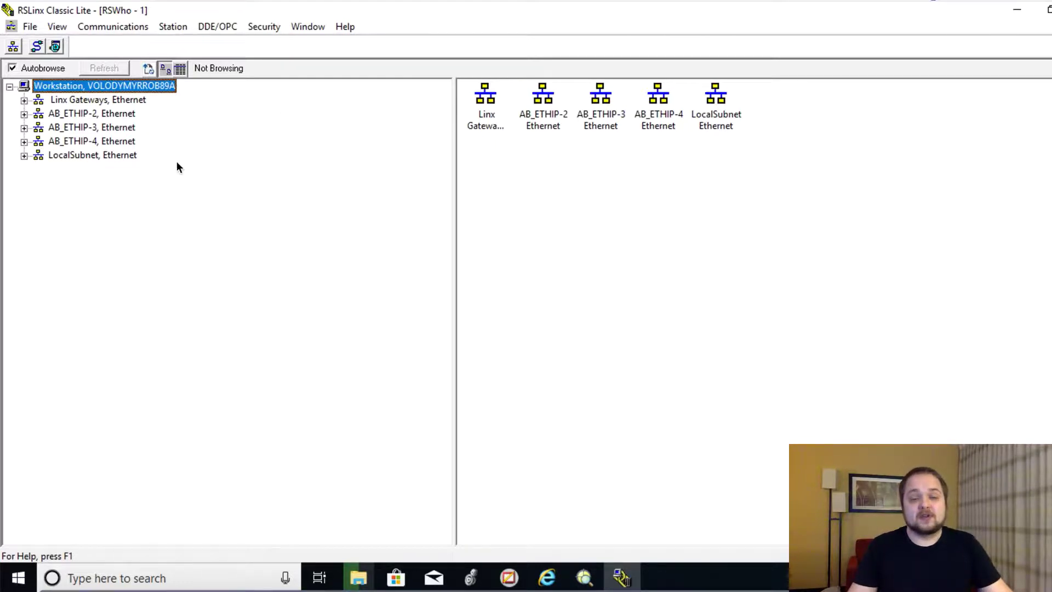
Step: In Configure Drivers, choose the SLC 500 (DH485) Emulator driver type
click(126, 27)
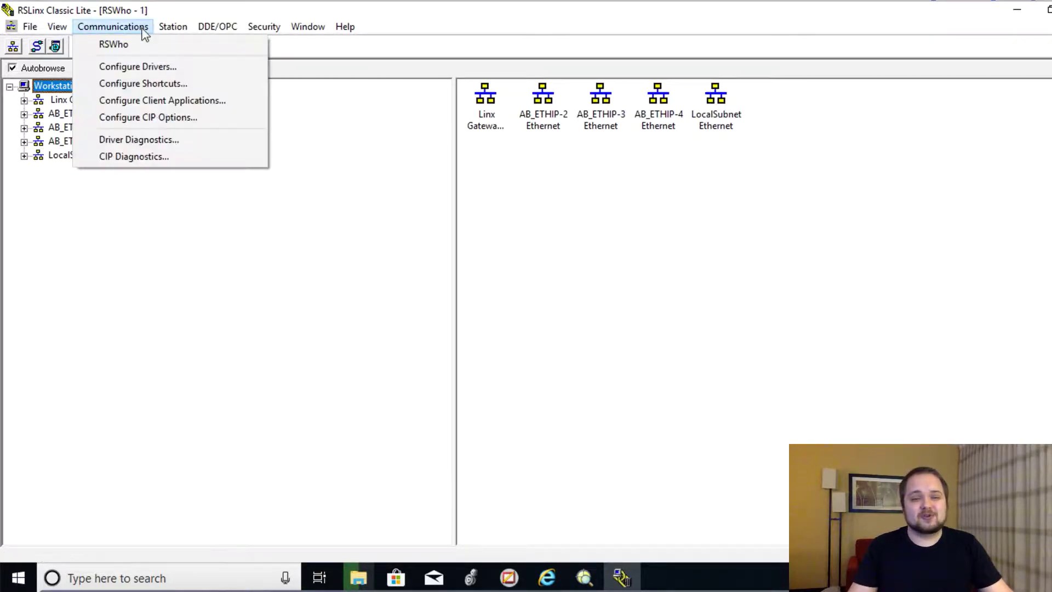
click(156, 66)
drag(567, 159, 470, 123)
click(494, 158)
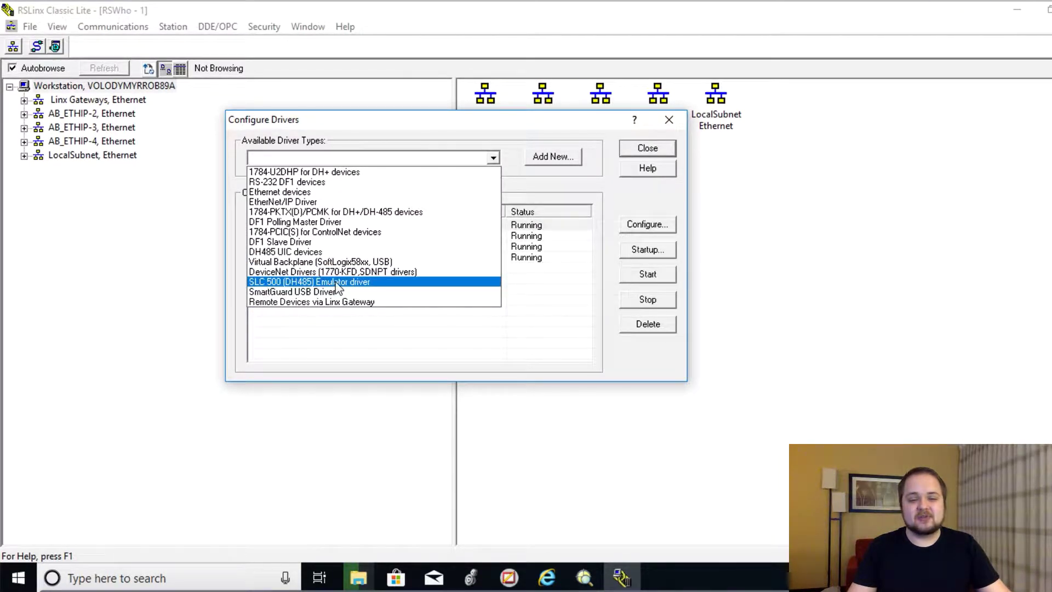
click(353, 282)
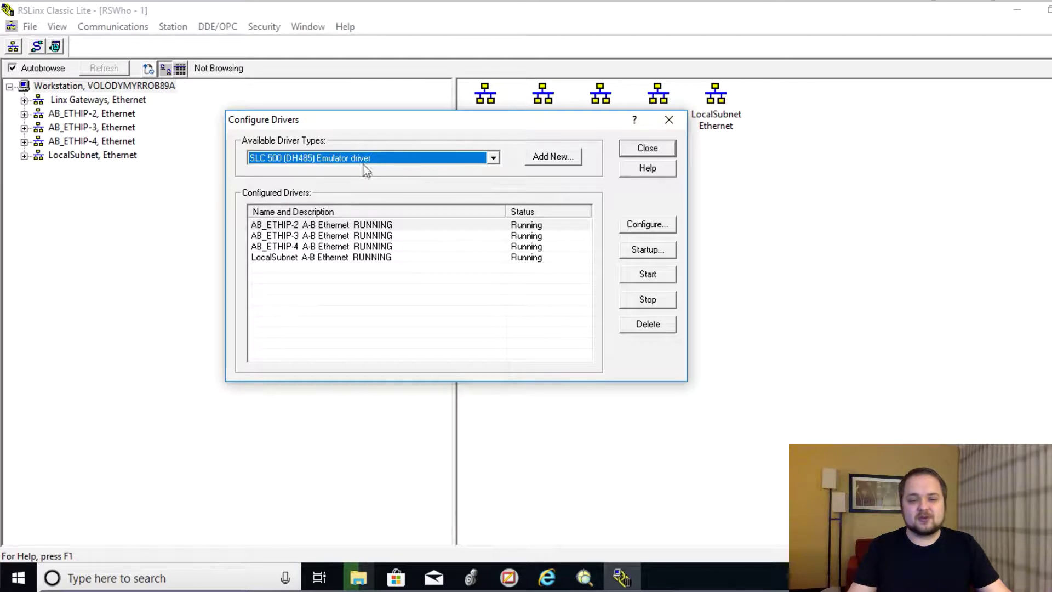
Step: Add the new emulator driver with the default name EMU500-1 at station 00
click(548, 160)
drag(474, 211, 411, 167)
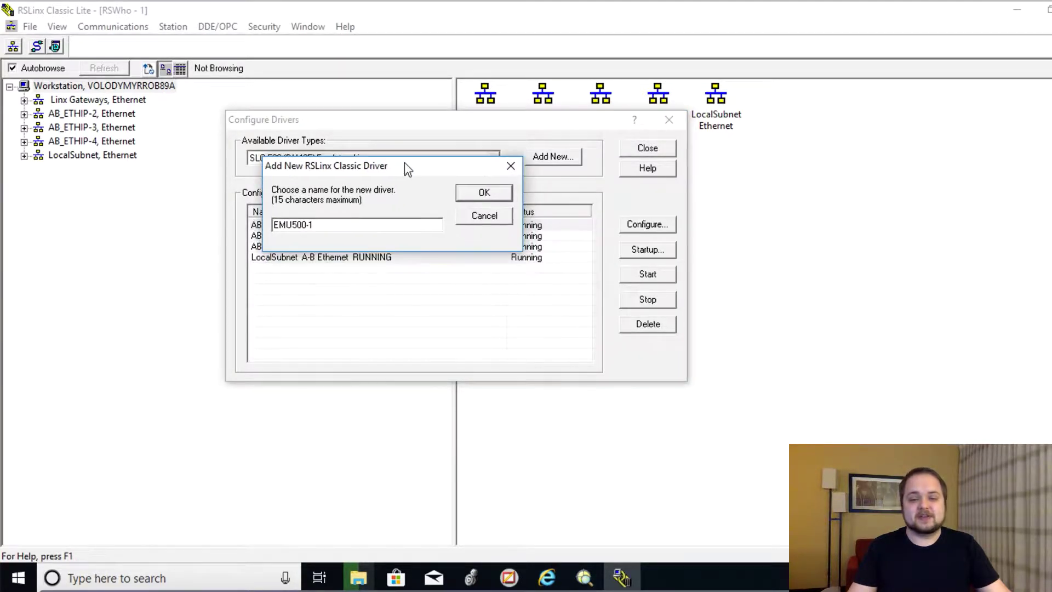
drag(330, 226, 242, 224)
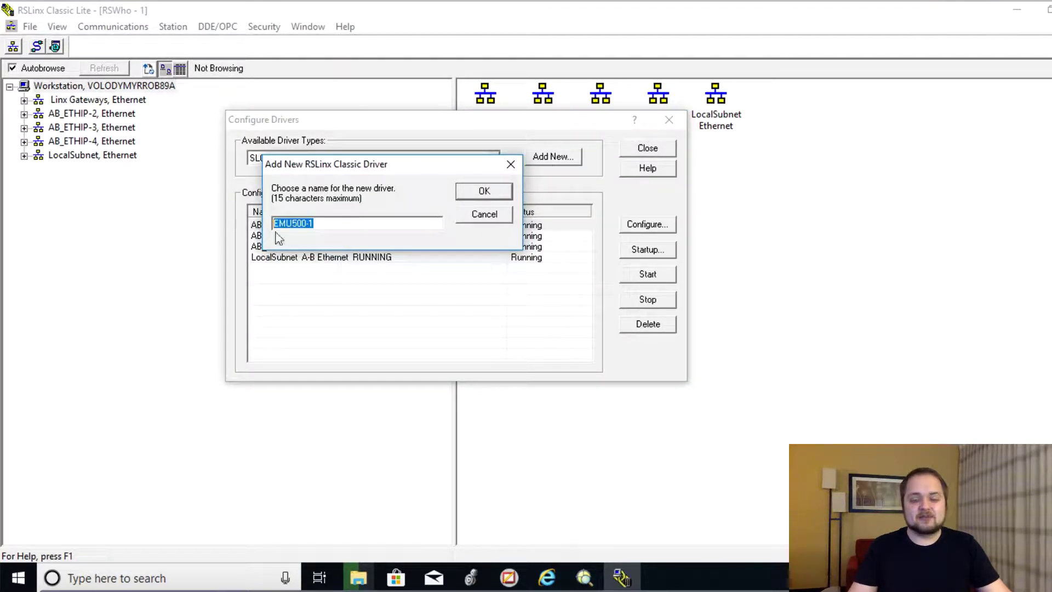
click(334, 226)
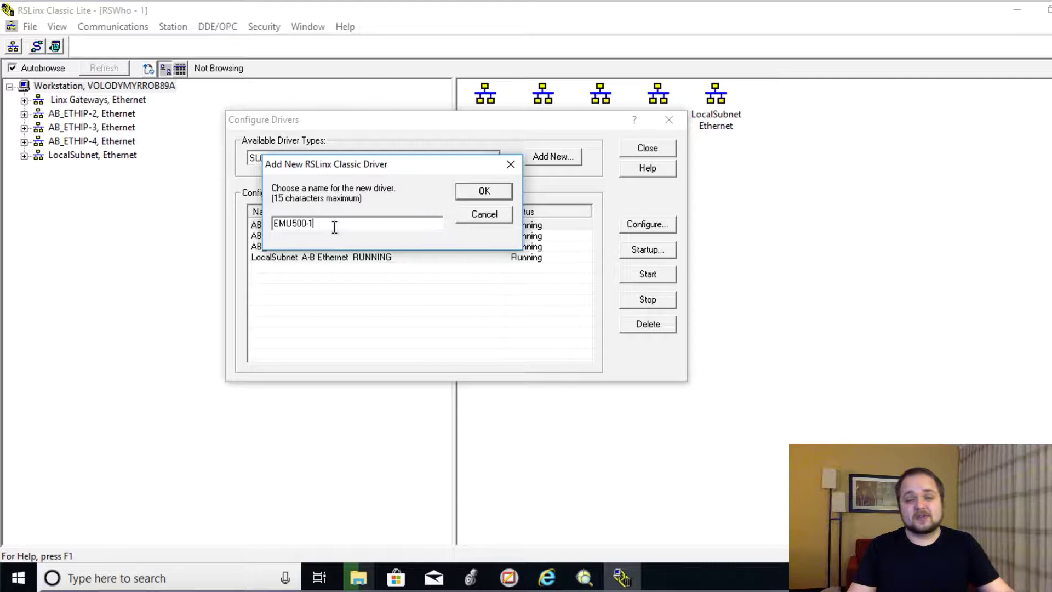
drag(334, 227, 217, 228)
click(378, 226)
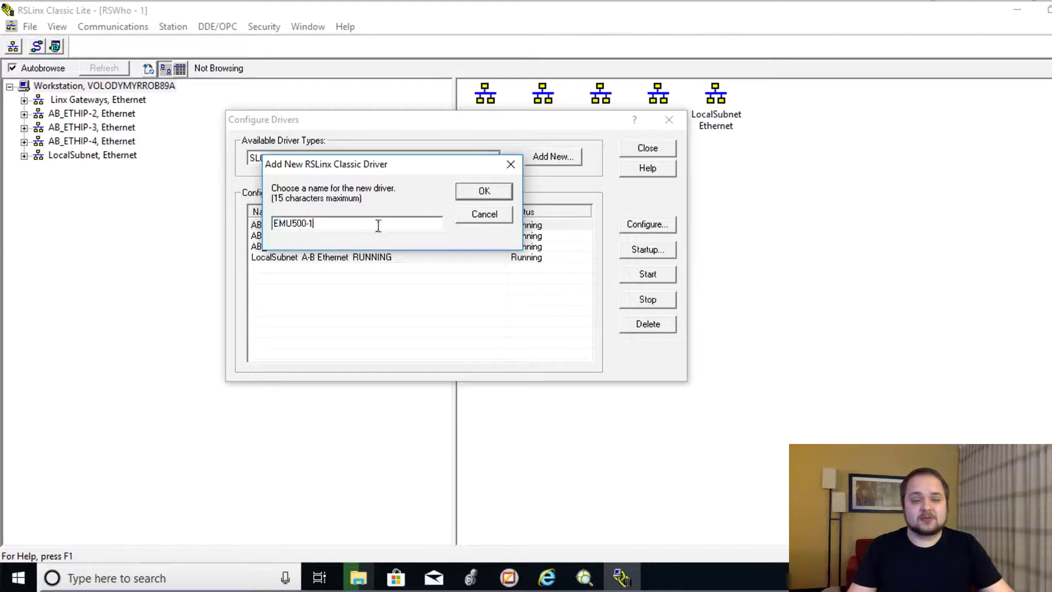
click(478, 193)
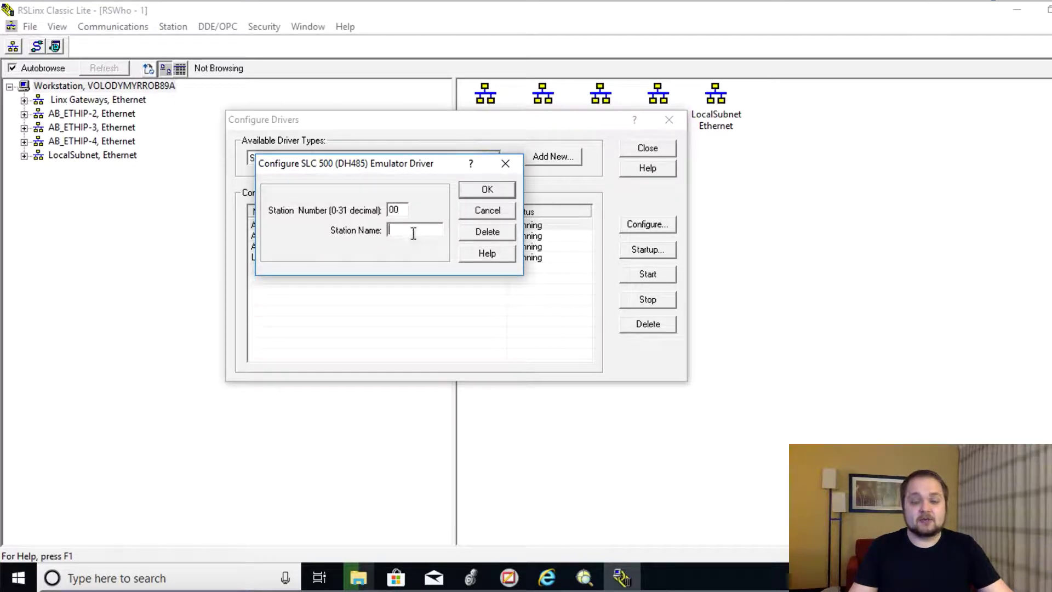
click(490, 191)
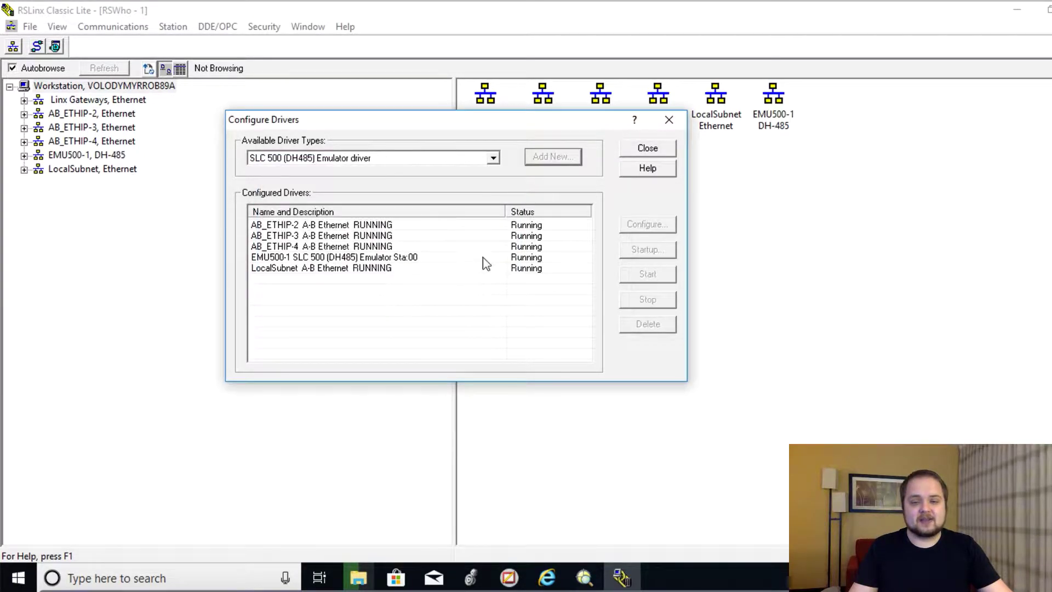
Step: Expand the EMU500-1, DH-485 network in RSWho and select its 00, Workstation node
click(647, 148)
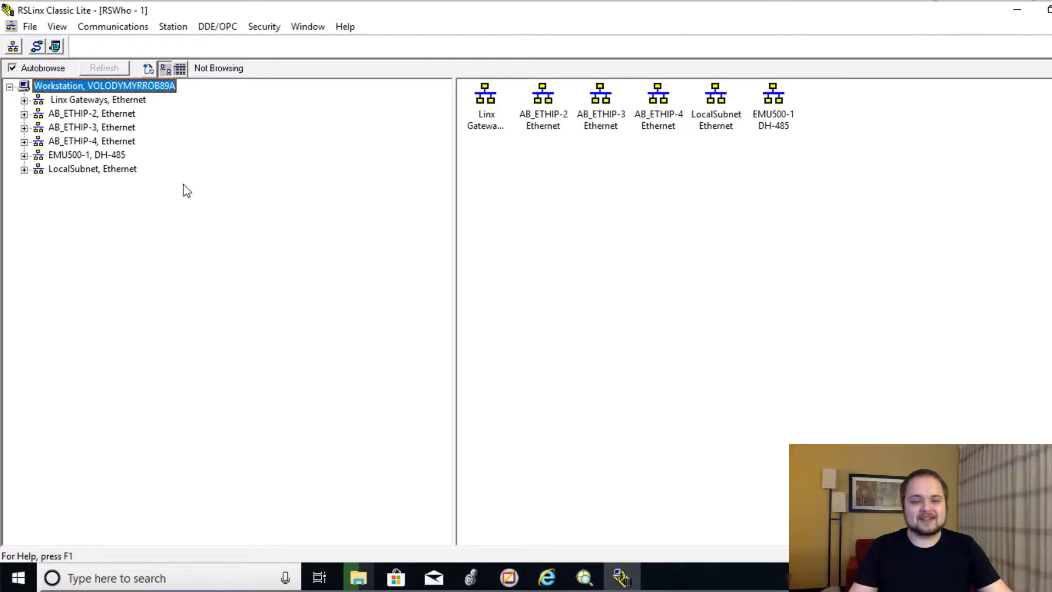
click(67, 169)
click(71, 156)
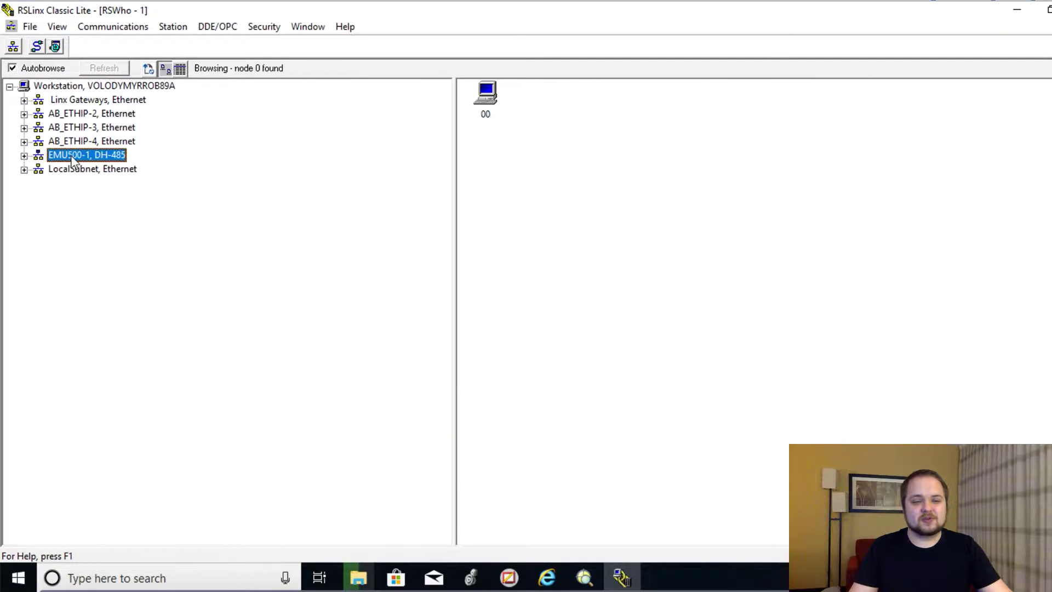
click(24, 156)
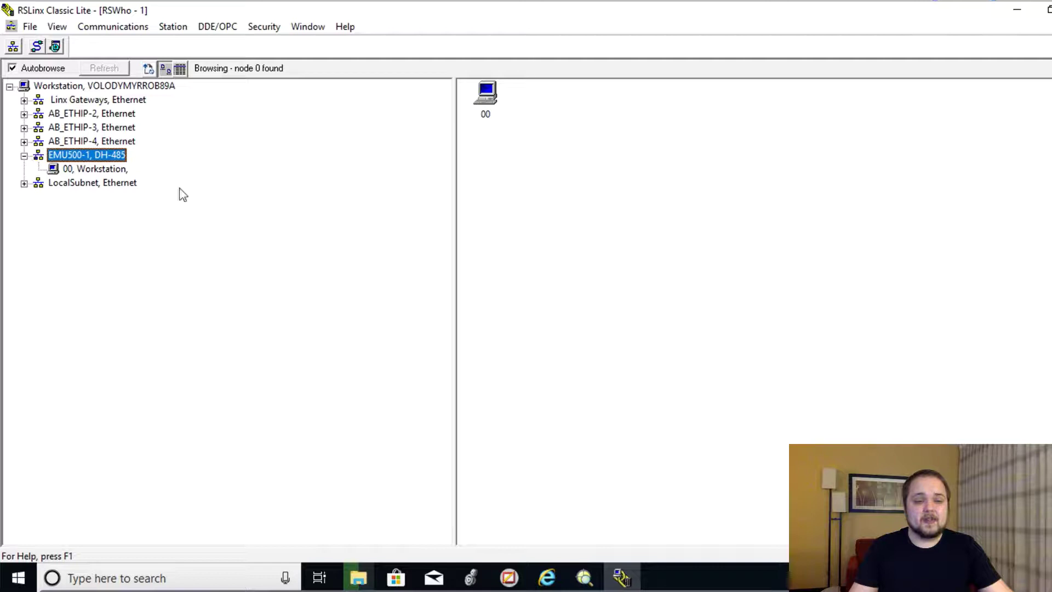
click(110, 170)
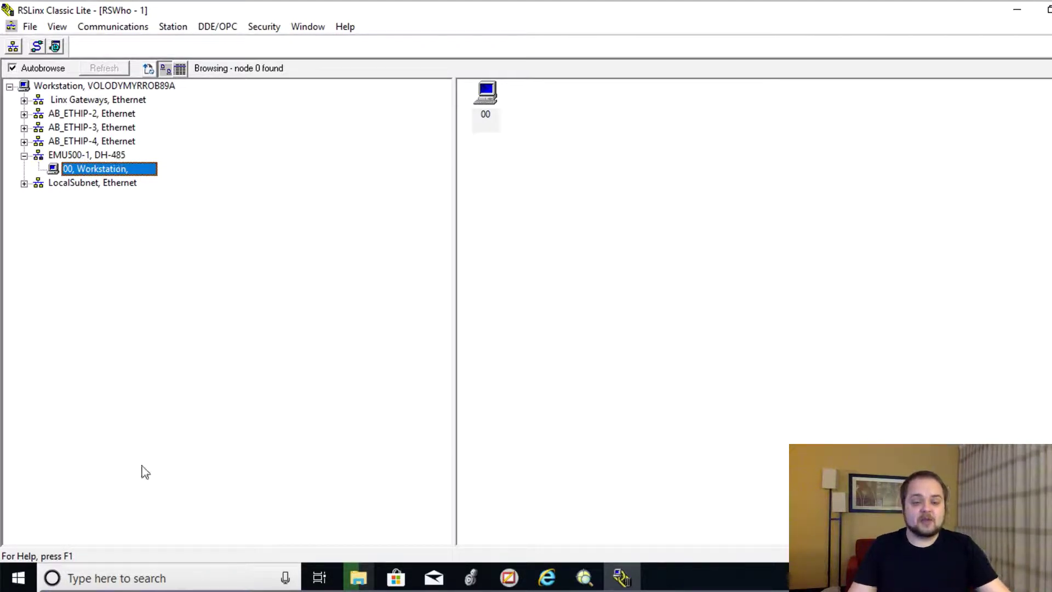
Step: Launch RSLogix 500 English from a Windows search for 'rslogix' and position its window
click(114, 575)
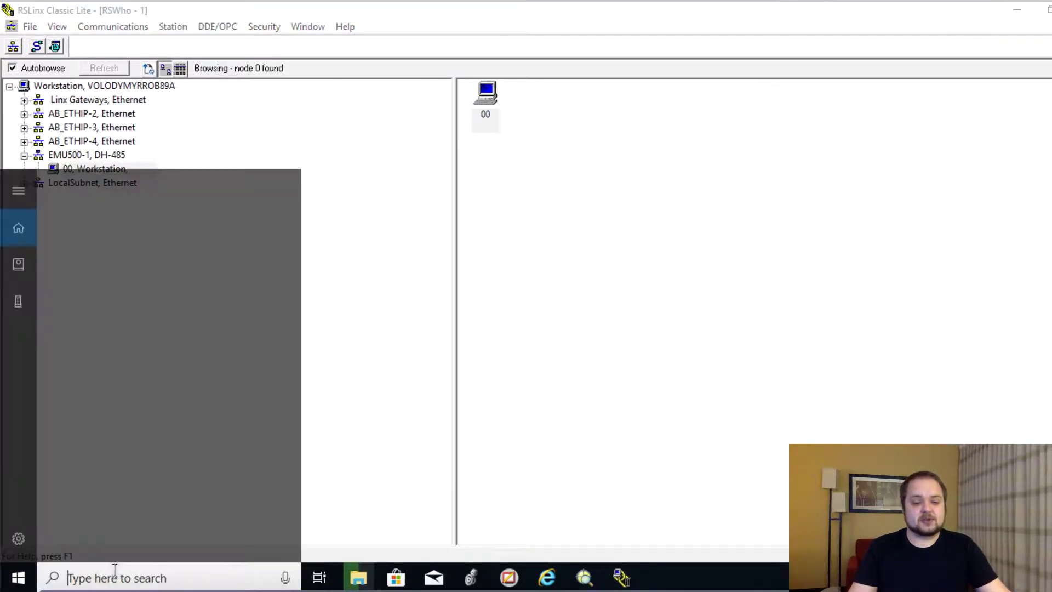
text(rs)
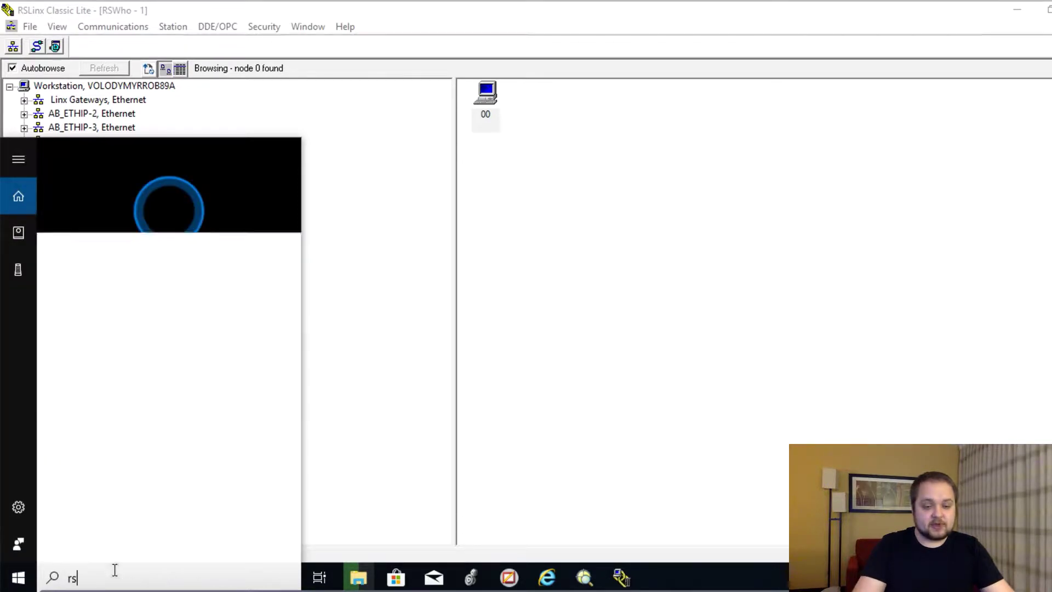
text(logix)
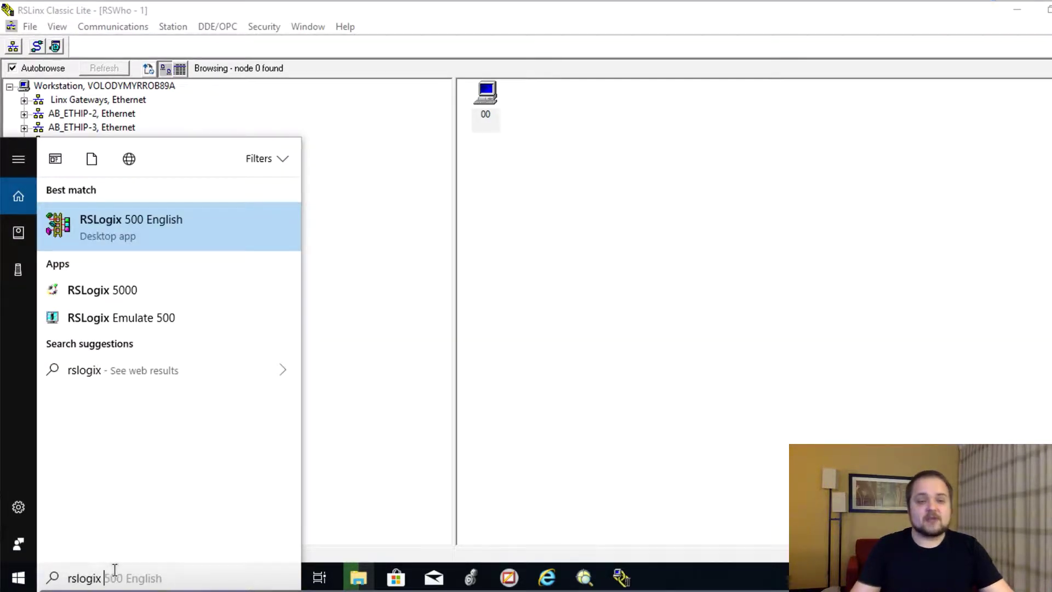
click(187, 223)
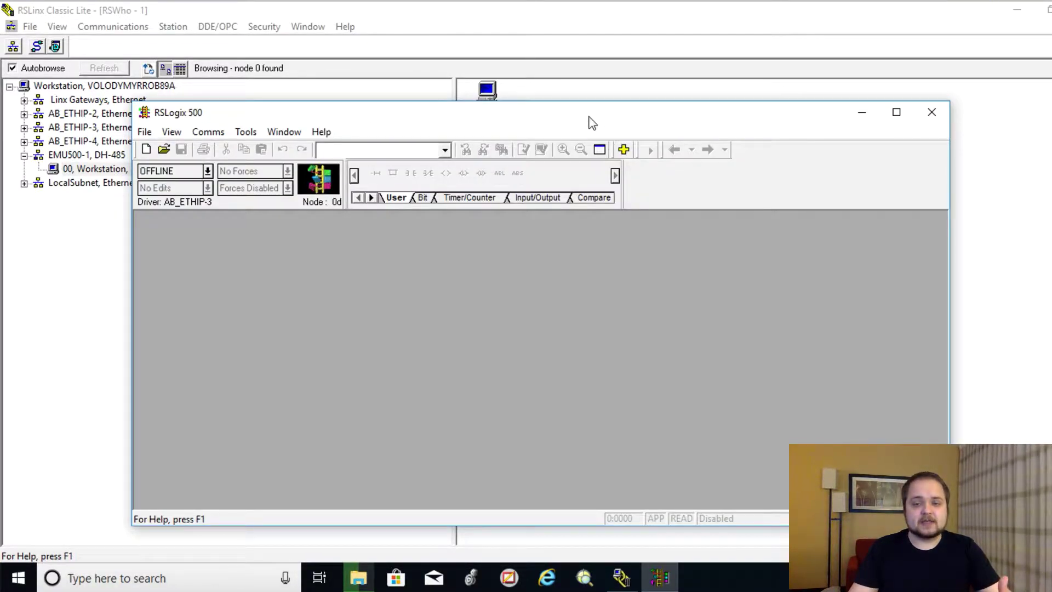
drag(586, 117, 517, 73)
Step: Create a new Bul.1763 MicroLogix 1100 Series B project with processor name EMU500TE
click(81, 87)
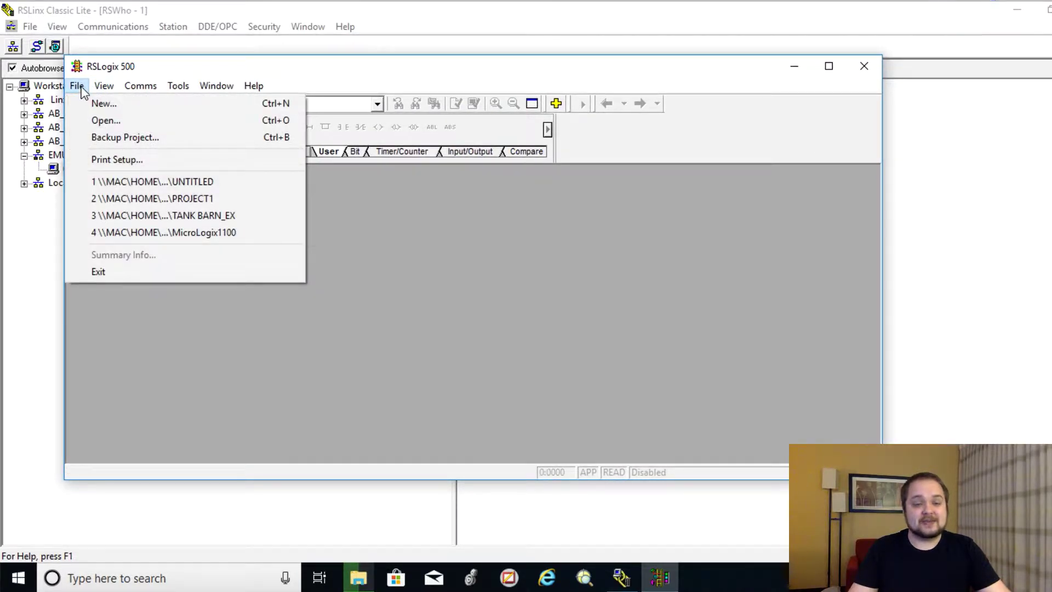
click(98, 101)
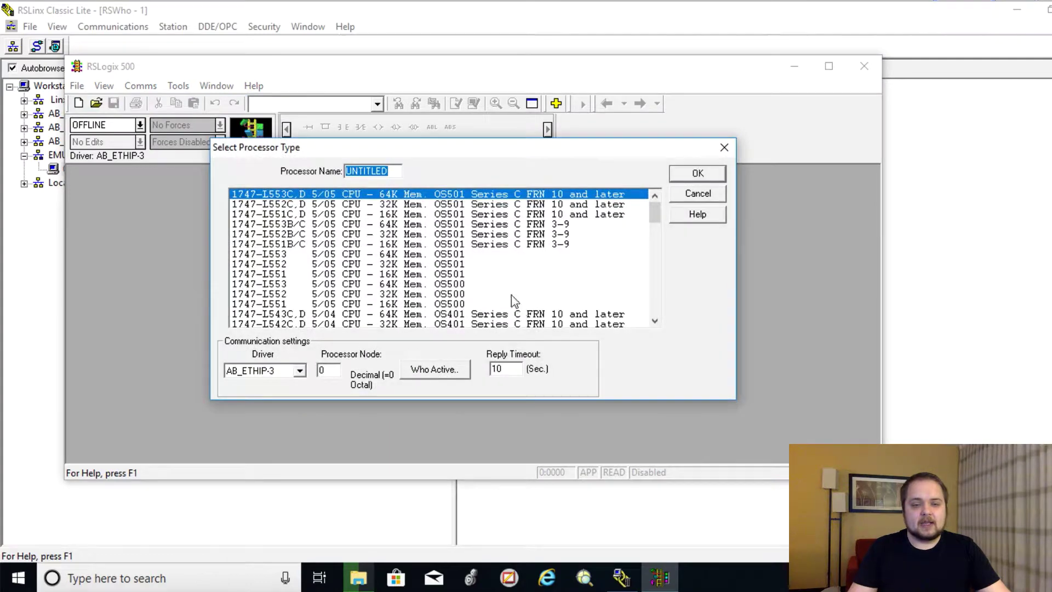
scroll(398, 239, down, 7)
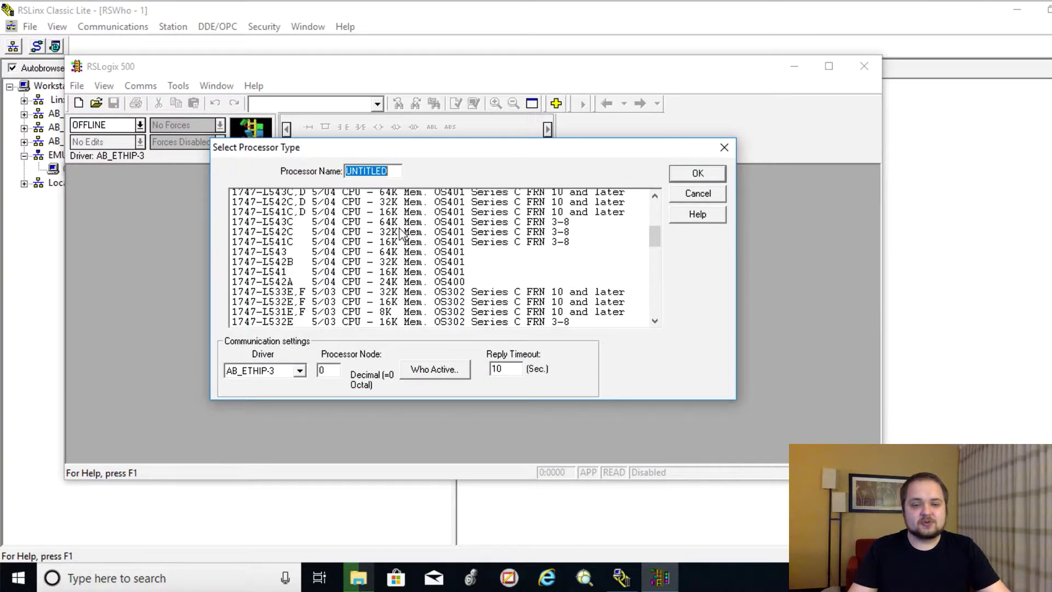
scroll(554, 253, down, 6)
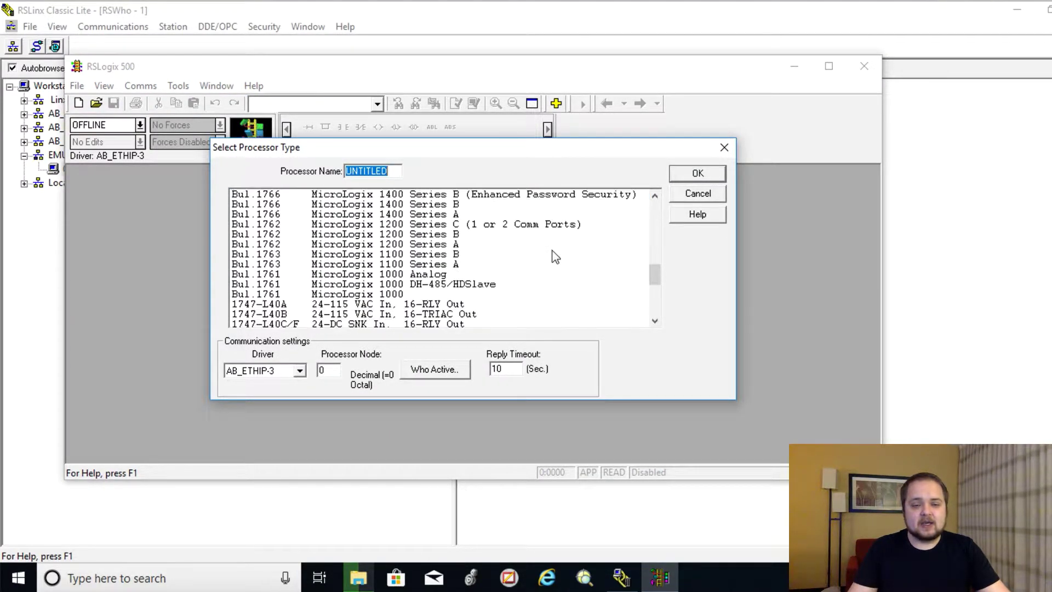
click(395, 255)
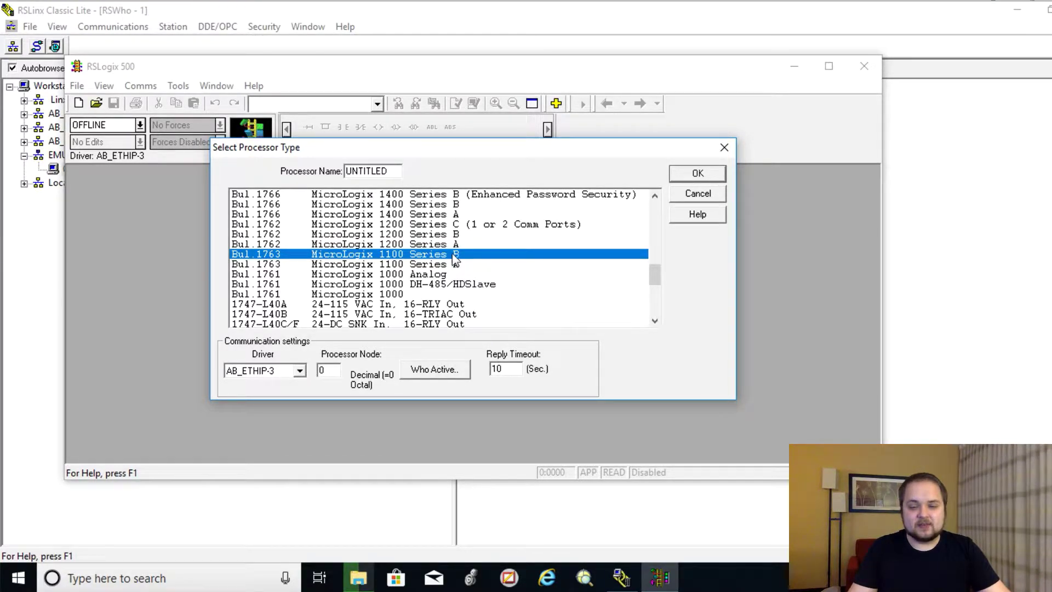
double_click(370, 172)
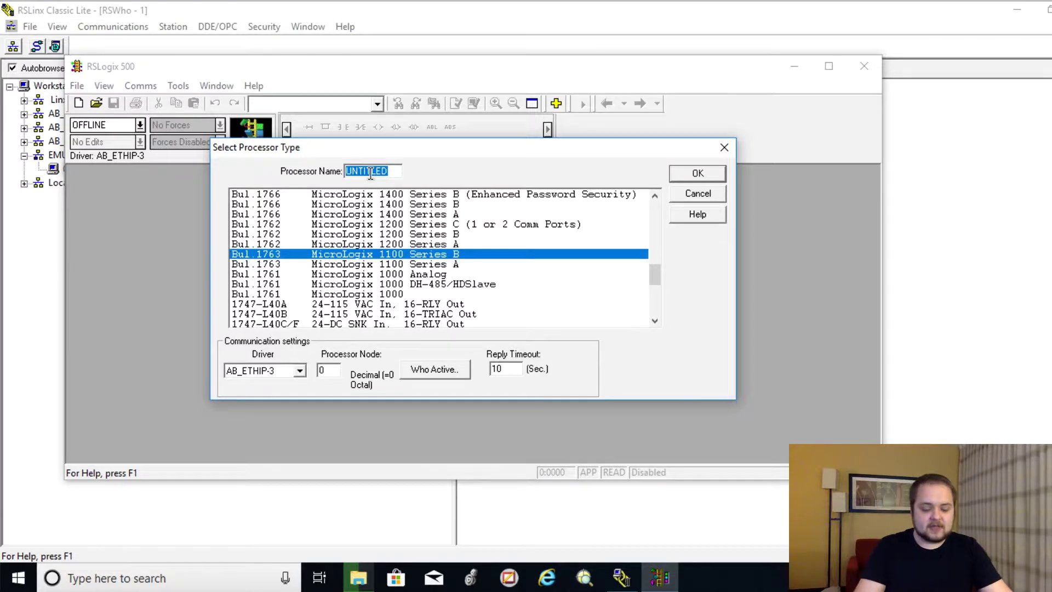
text(EMU500TE)
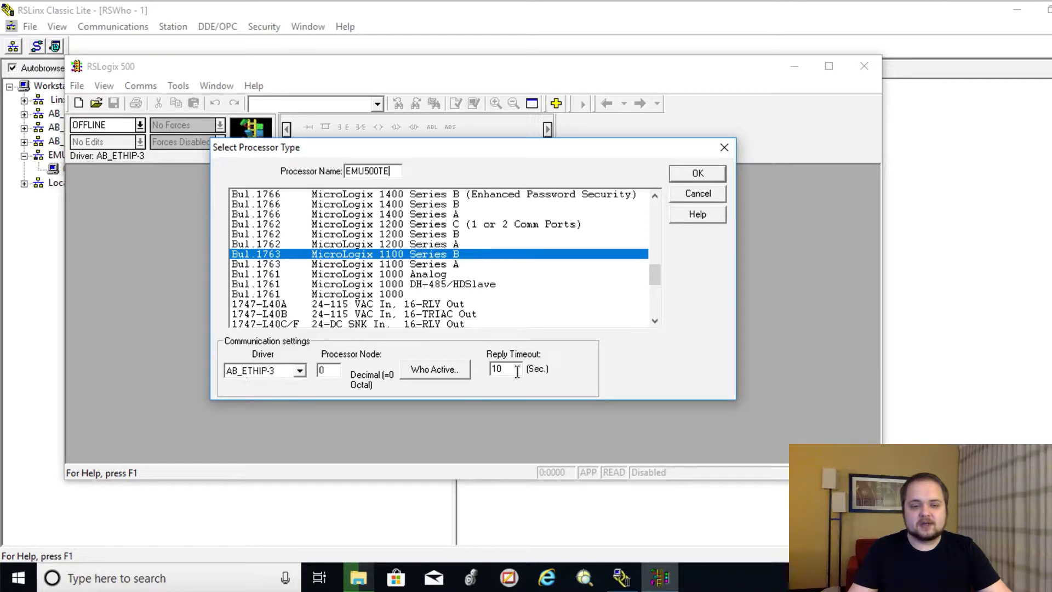
click(697, 173)
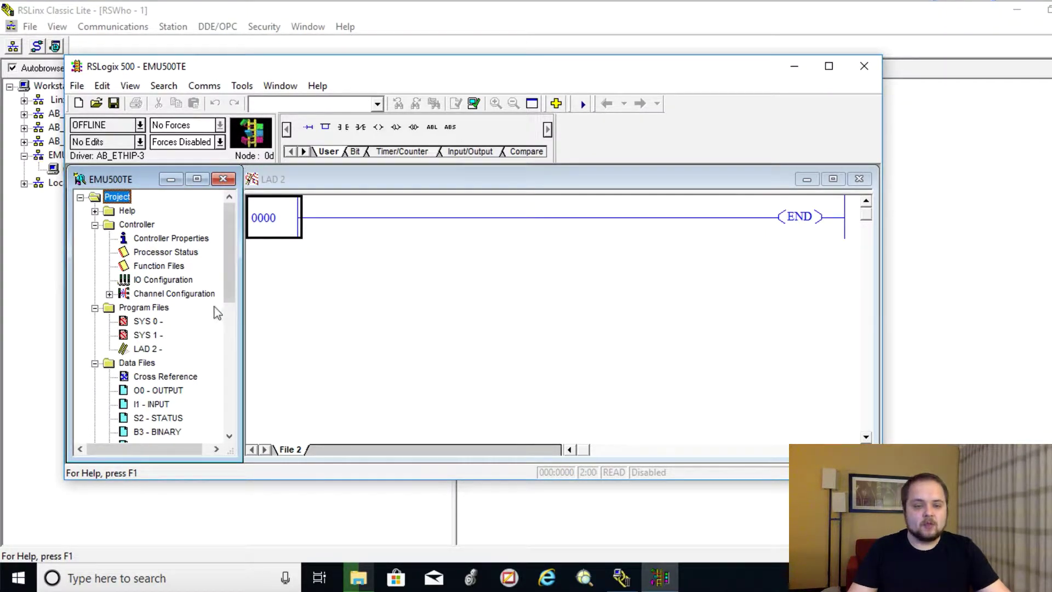
Step: Select rung 0000 and bring the empty LAD 2 ladder window forward
double_click(147, 349)
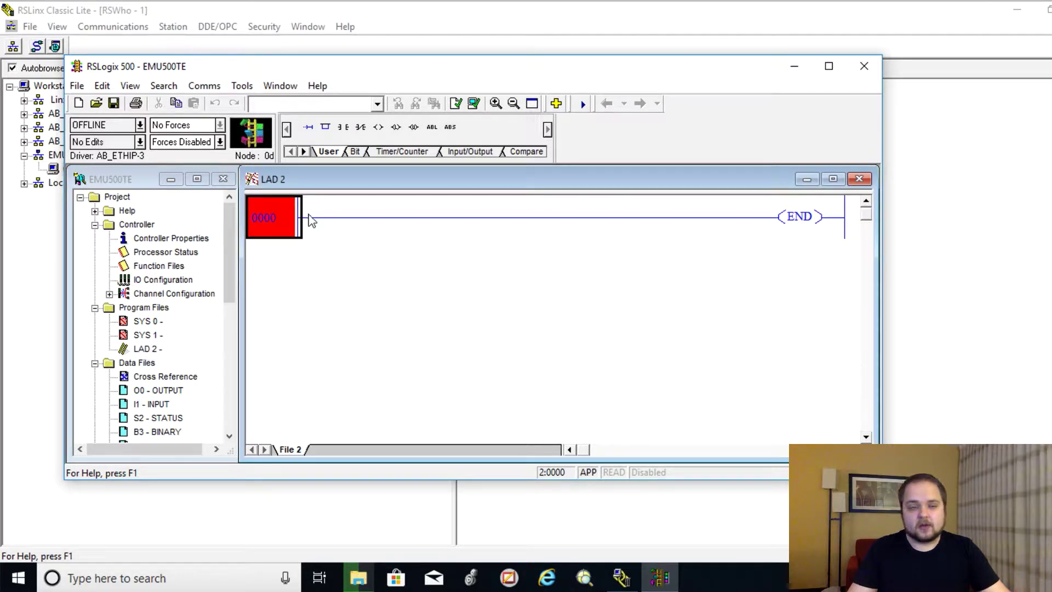
mouse_move(230, 239)
mouse_down()
mouse_move(231, 252)
mouse_move(230, 241)
mouse_up()
click(290, 227)
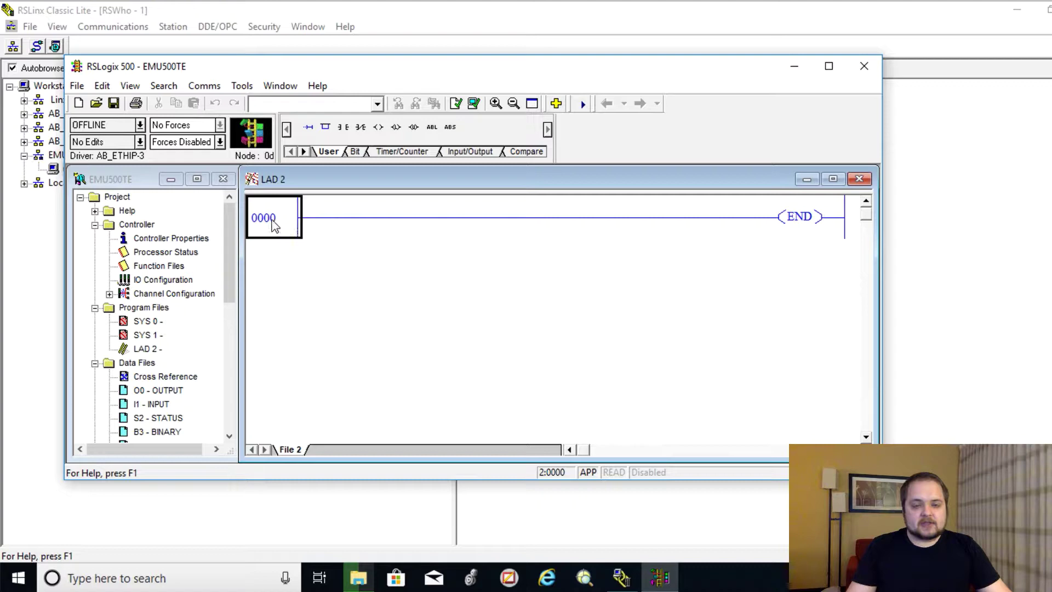
Step: Save the project as EMU500TE in the RSLOGIX500 folder
click(78, 88)
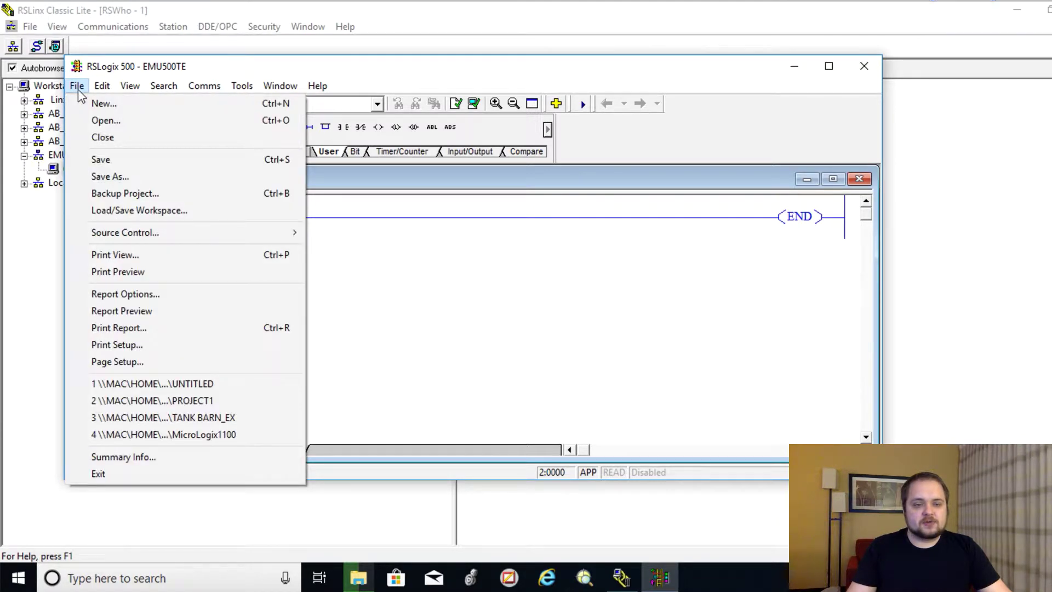
click(106, 176)
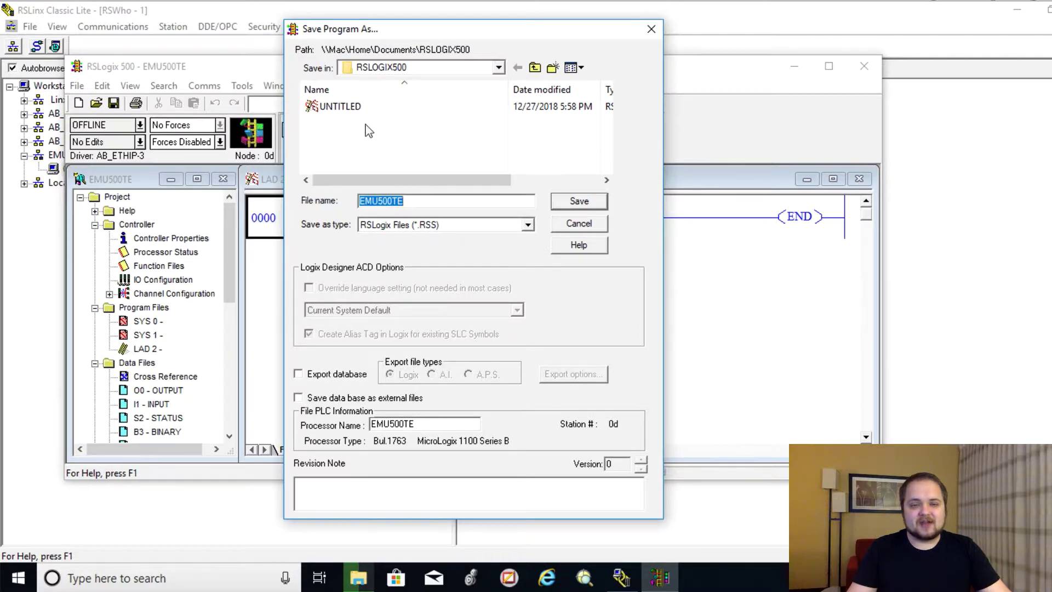
click(422, 200)
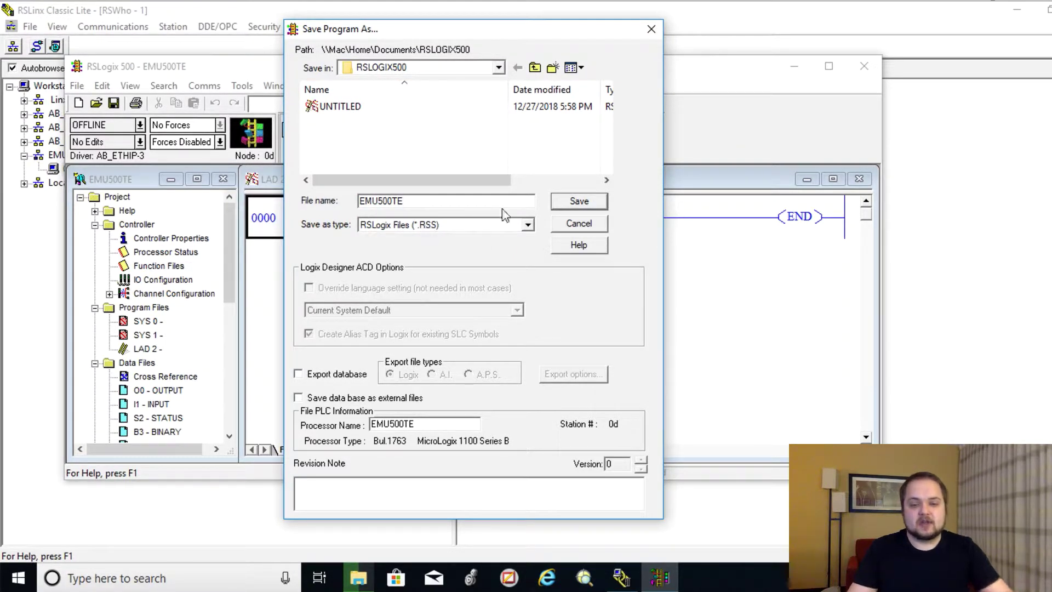
click(576, 206)
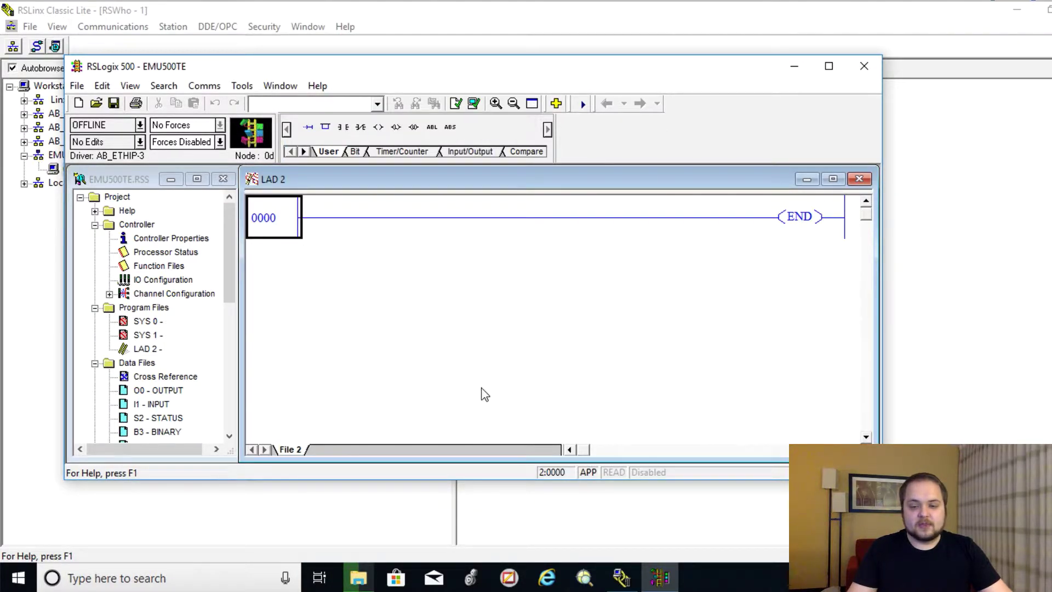
click(113, 578)
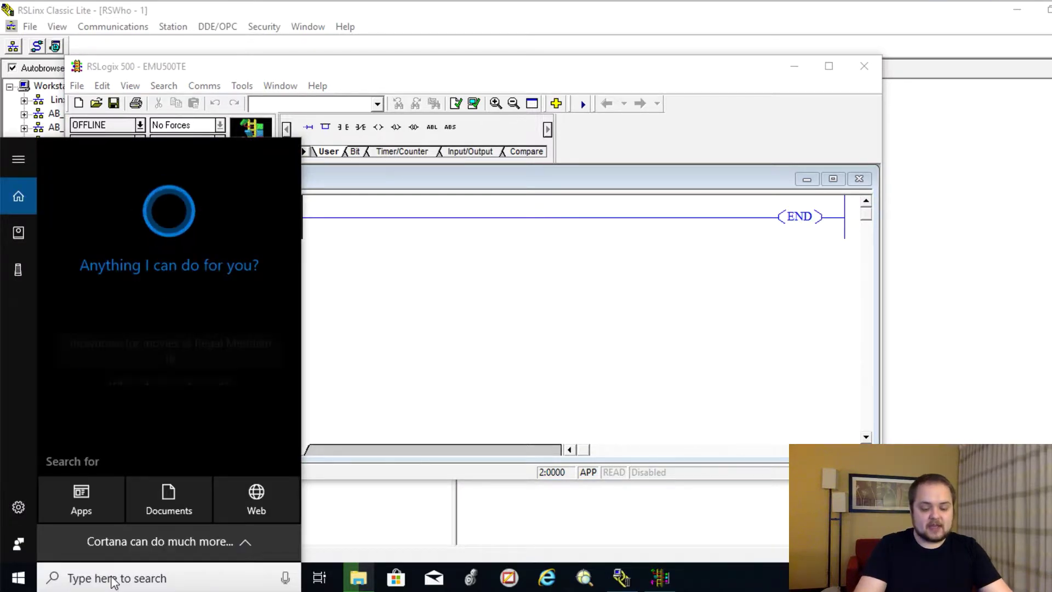
Step: Launch RSLogix Emulate 500 from search and dismiss the We032 registry warning
text(emulate)
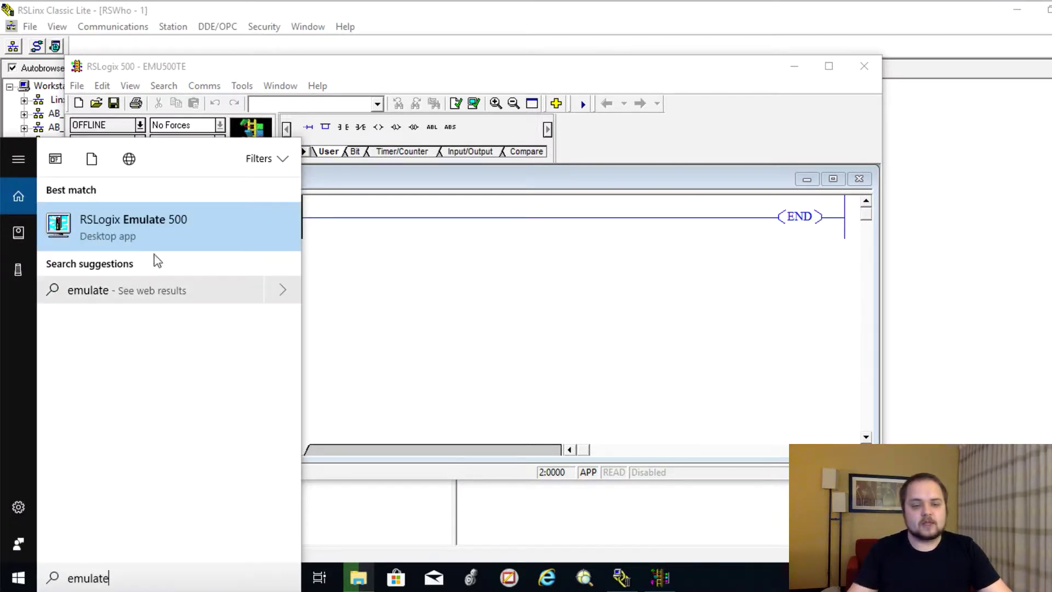
click(176, 237)
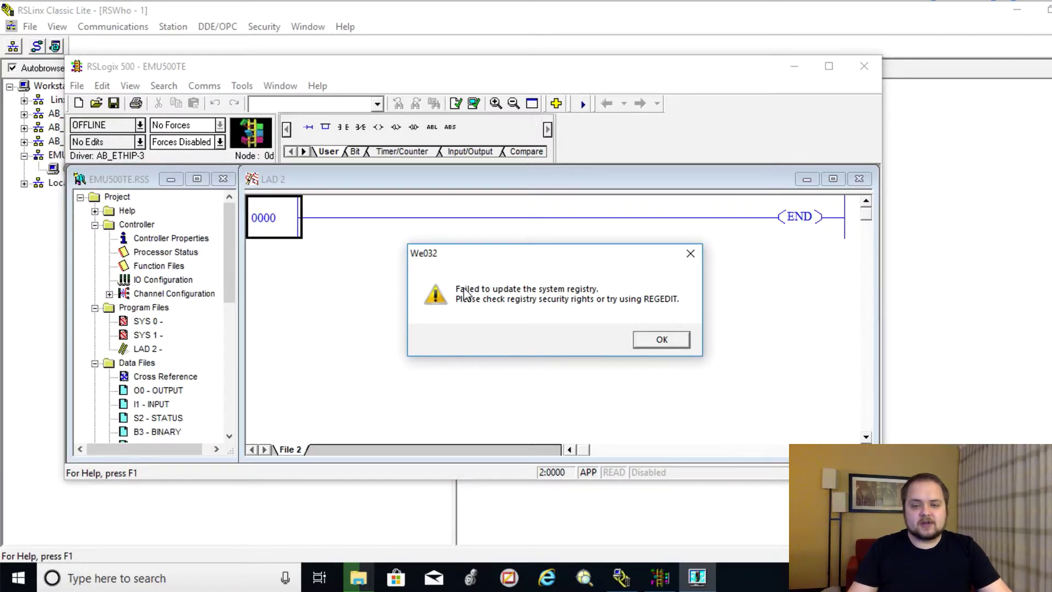
drag(520, 265, 458, 266)
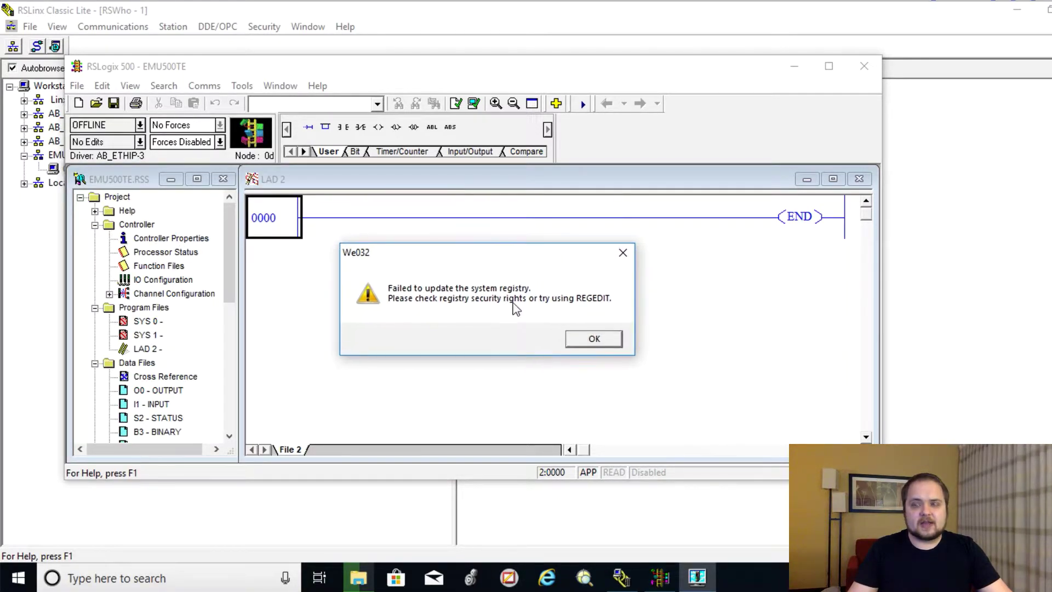
click(597, 339)
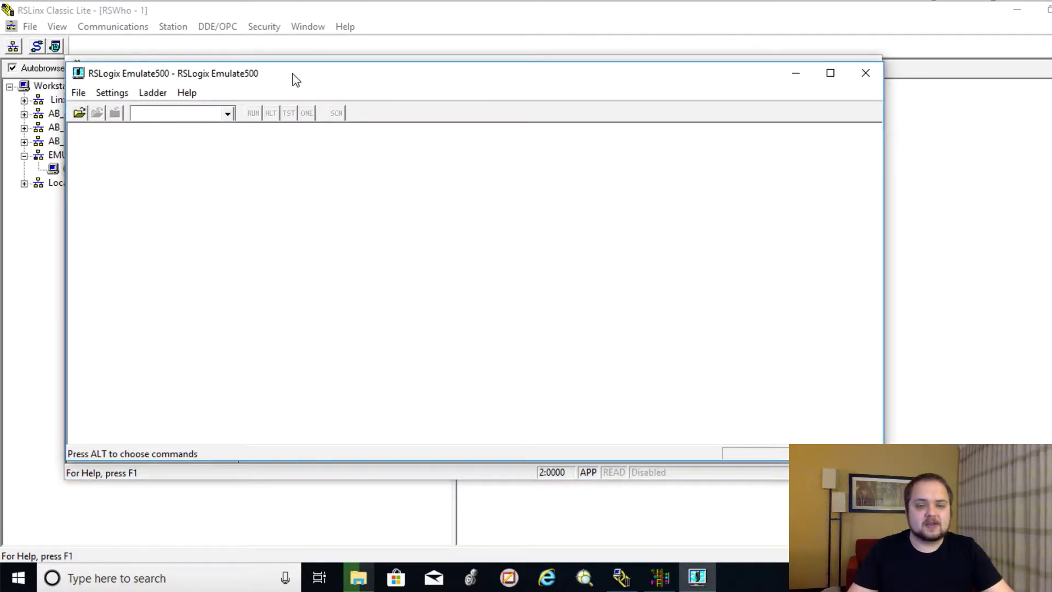
drag(292, 76, 294, 51)
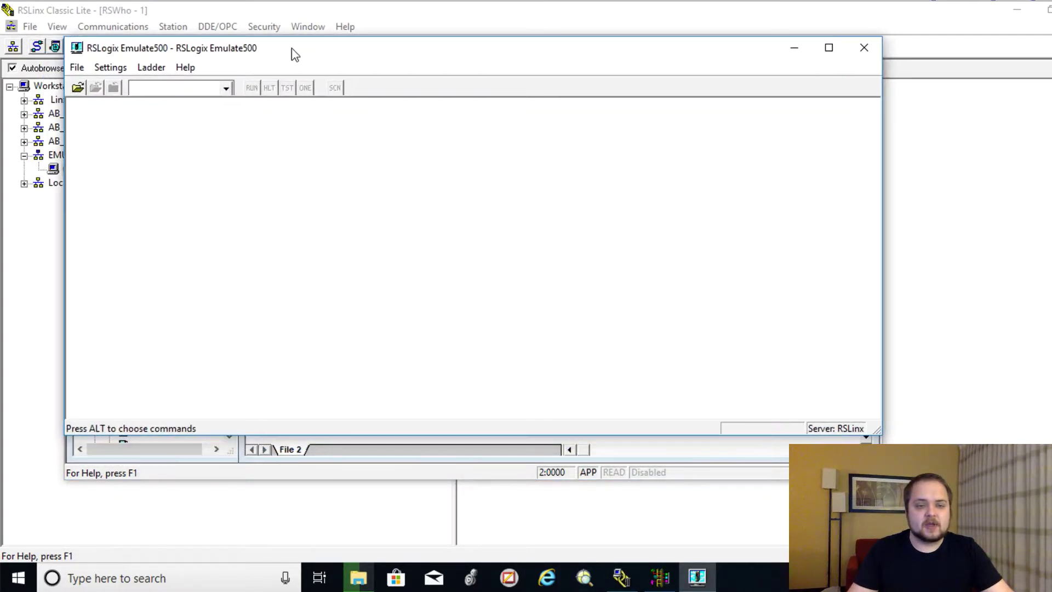
Step: Try opening EMU500TE in the emulator and acknowledge the must-compile-first message
click(82, 68)
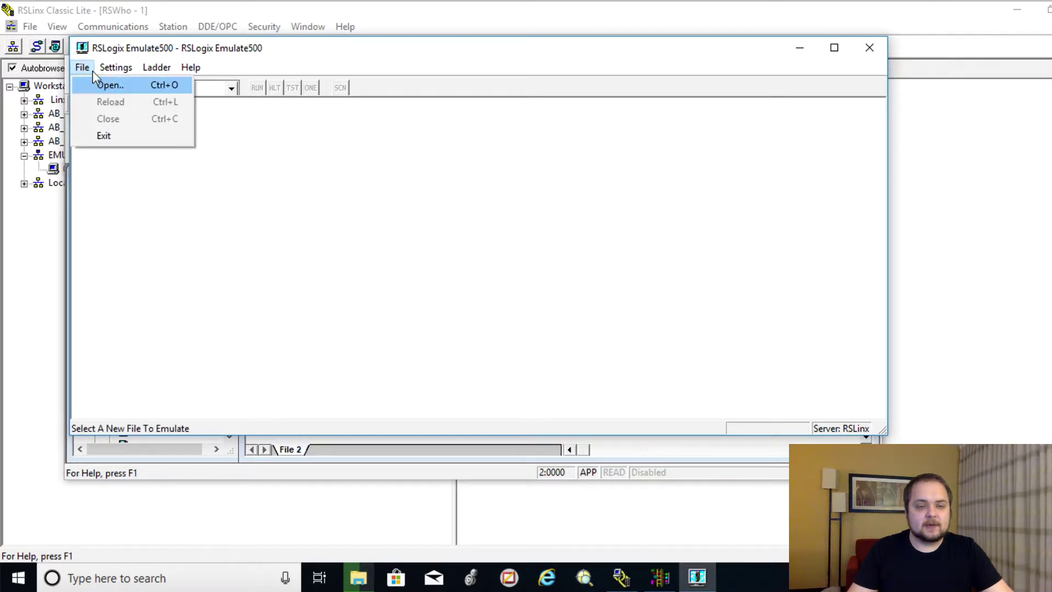
click(105, 86)
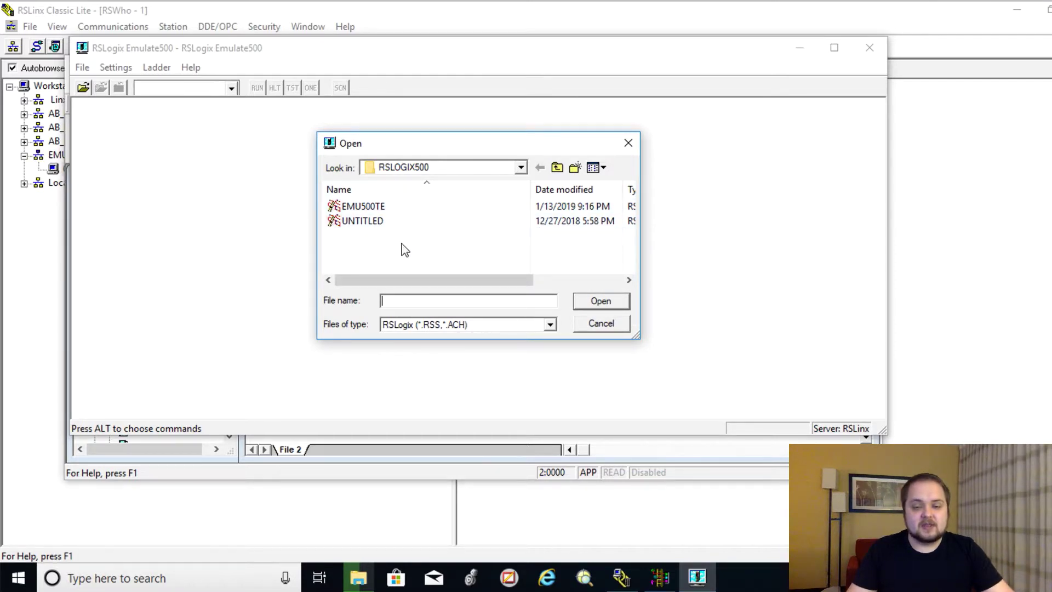
click(383, 207)
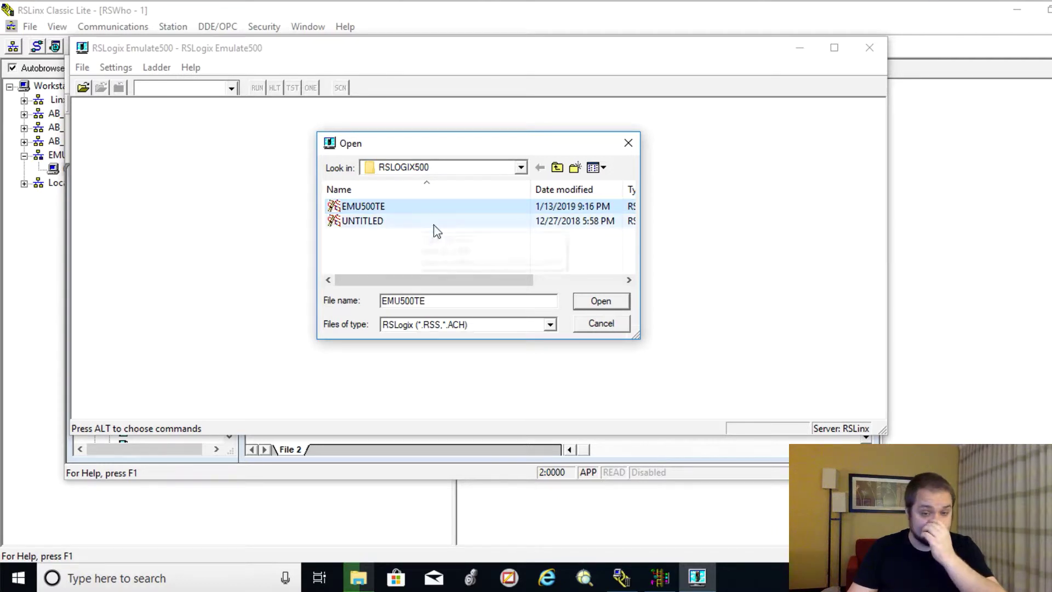
click(603, 301)
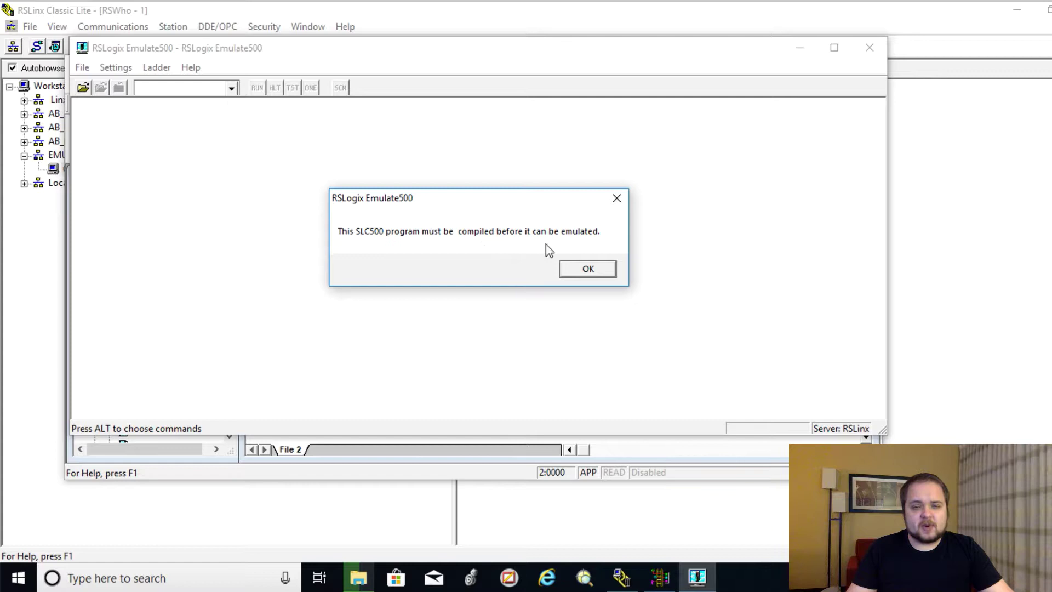
click(586, 268)
Step: Verify EMU500TE with no errors and save it without a revision note
drag(641, 56, 688, 123)
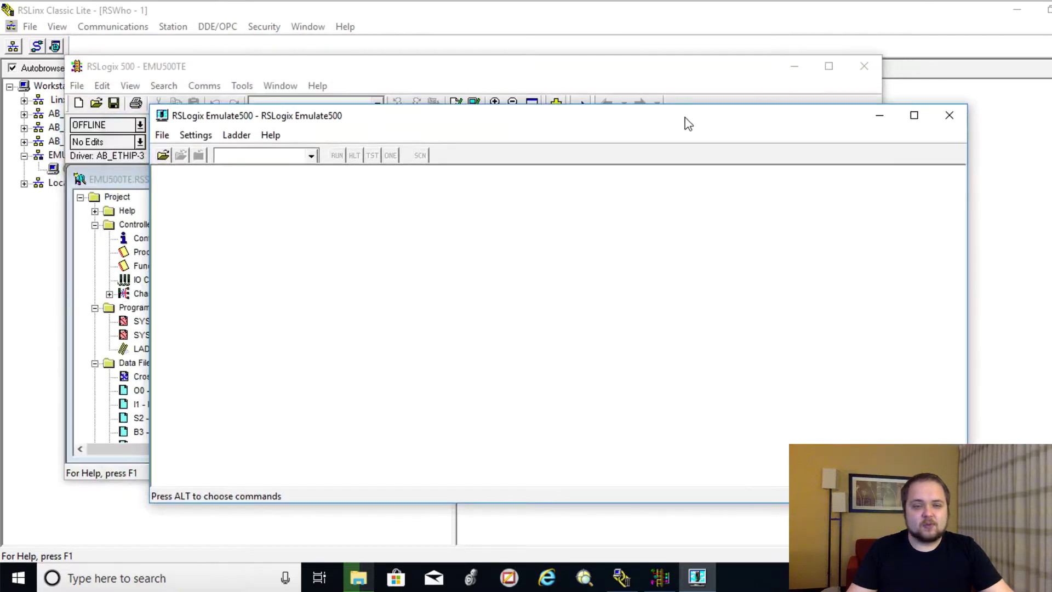
click(394, 88)
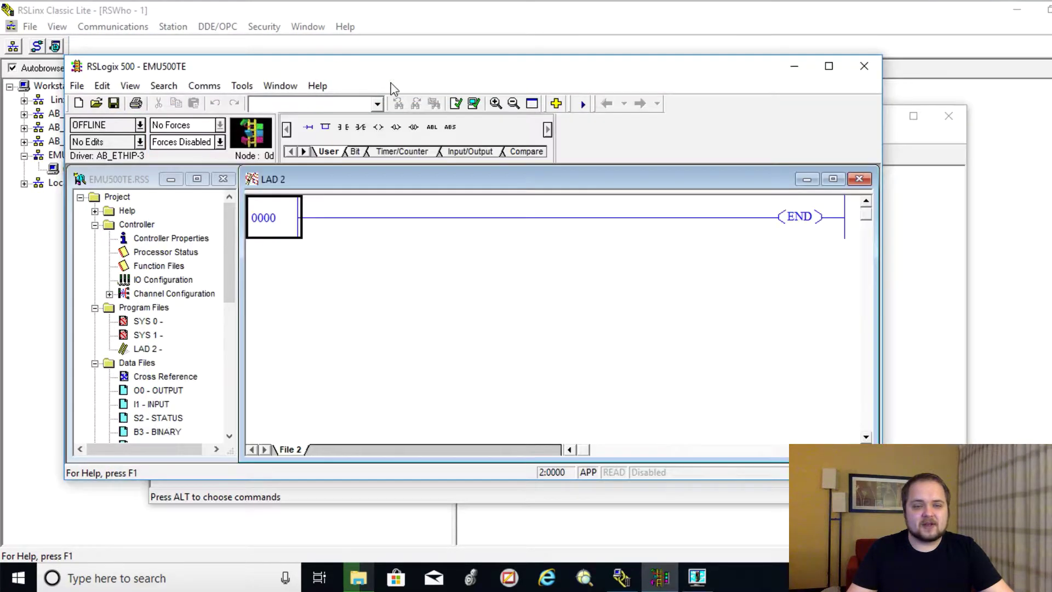
click(474, 109)
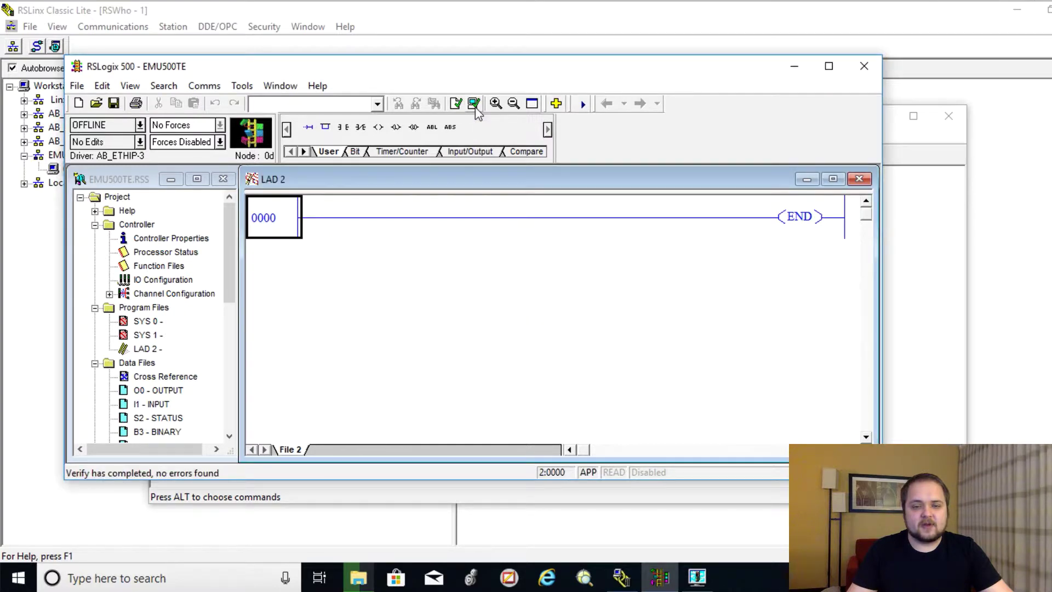
click(77, 86)
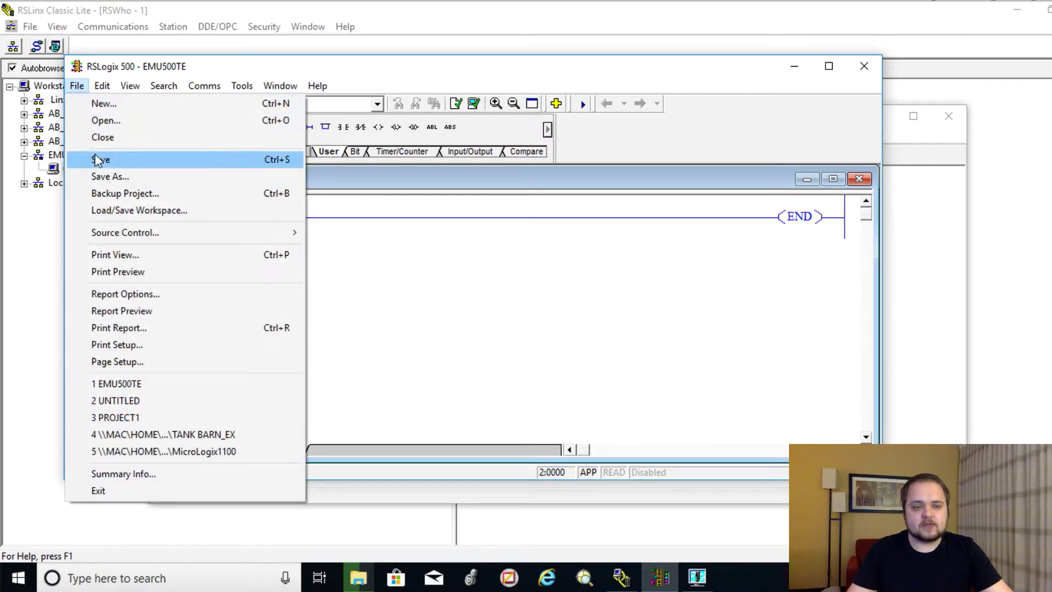
click(97, 158)
click(635, 218)
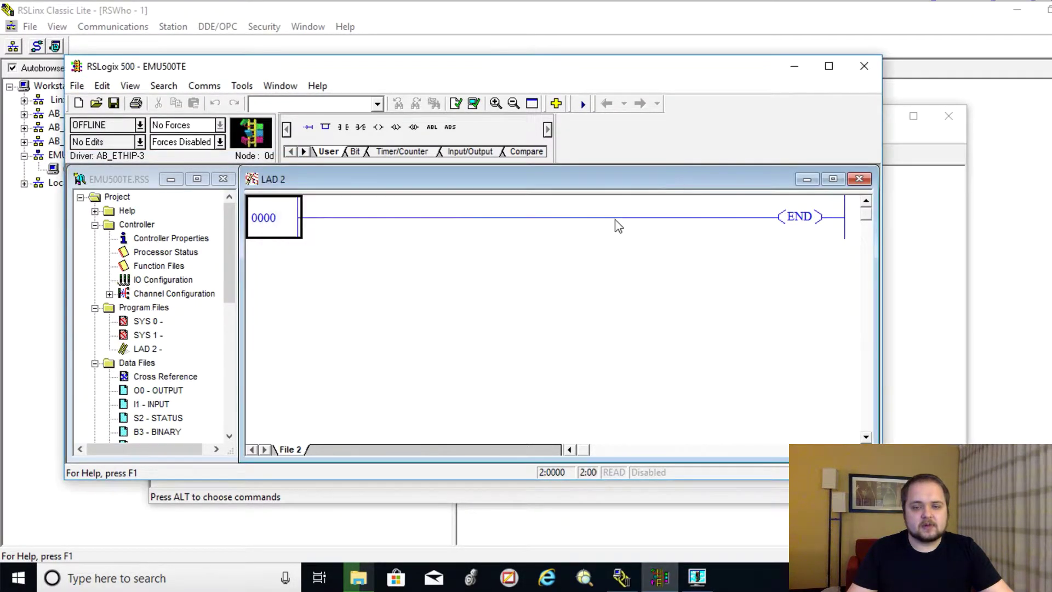
click(932, 315)
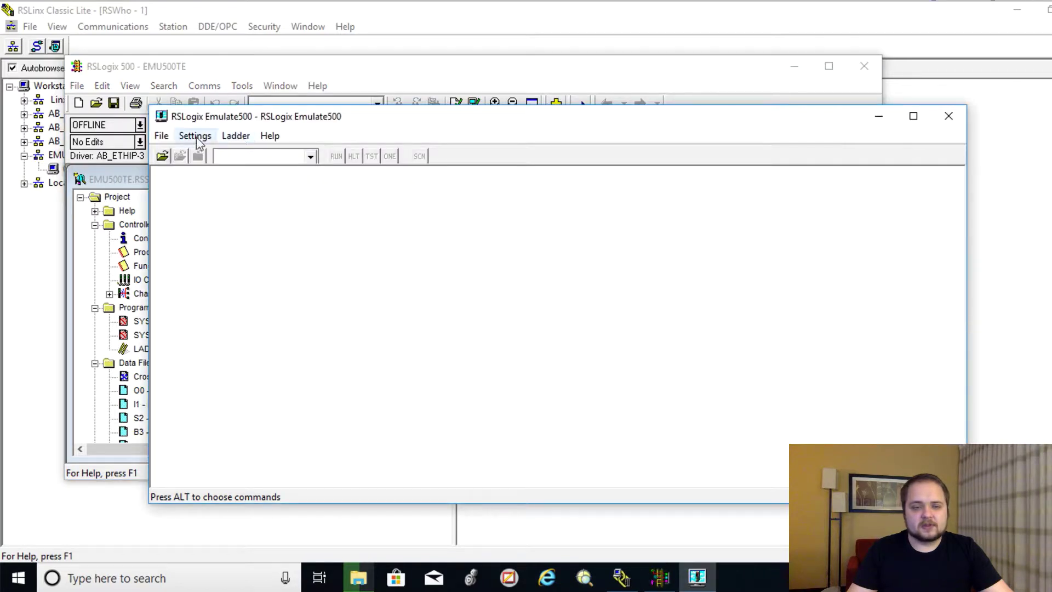
Step: Open EMU500TE.RSS in the emulator with Station # set to 1
click(161, 135)
click(170, 154)
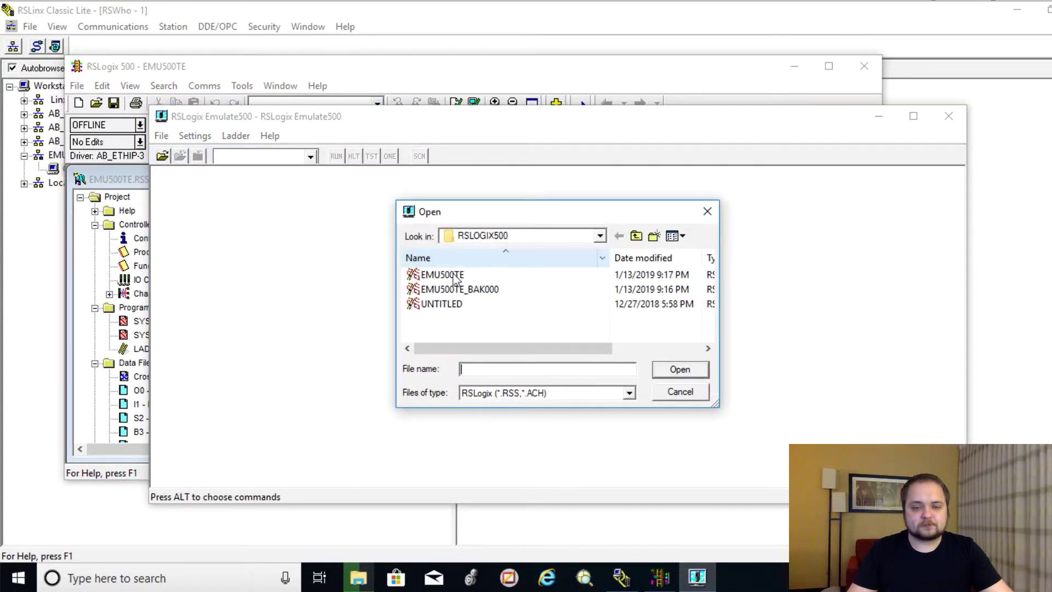
click(467, 277)
double_click(463, 276)
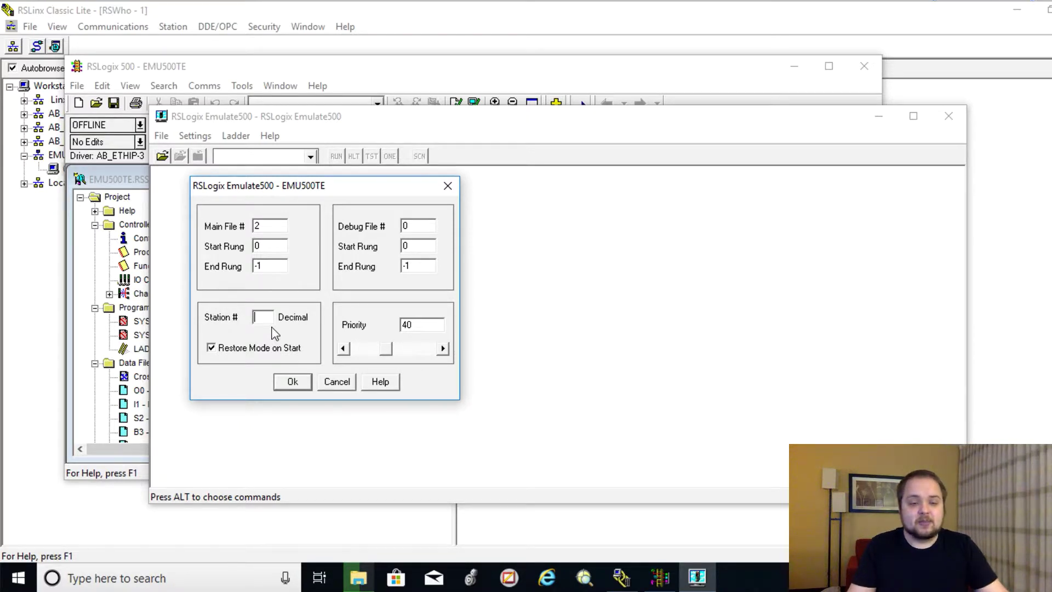
text(1)
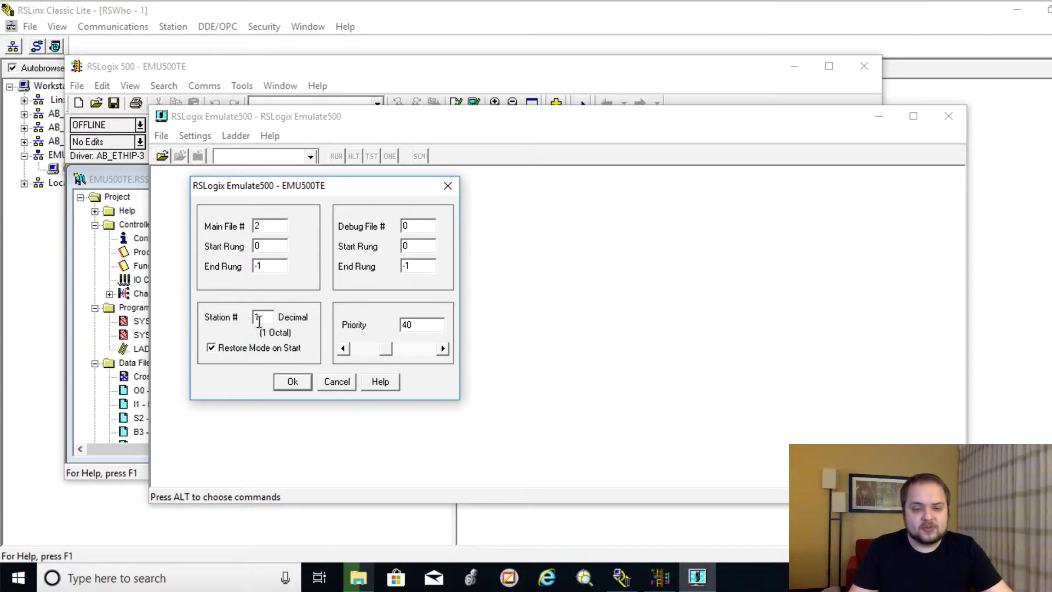
click(292, 382)
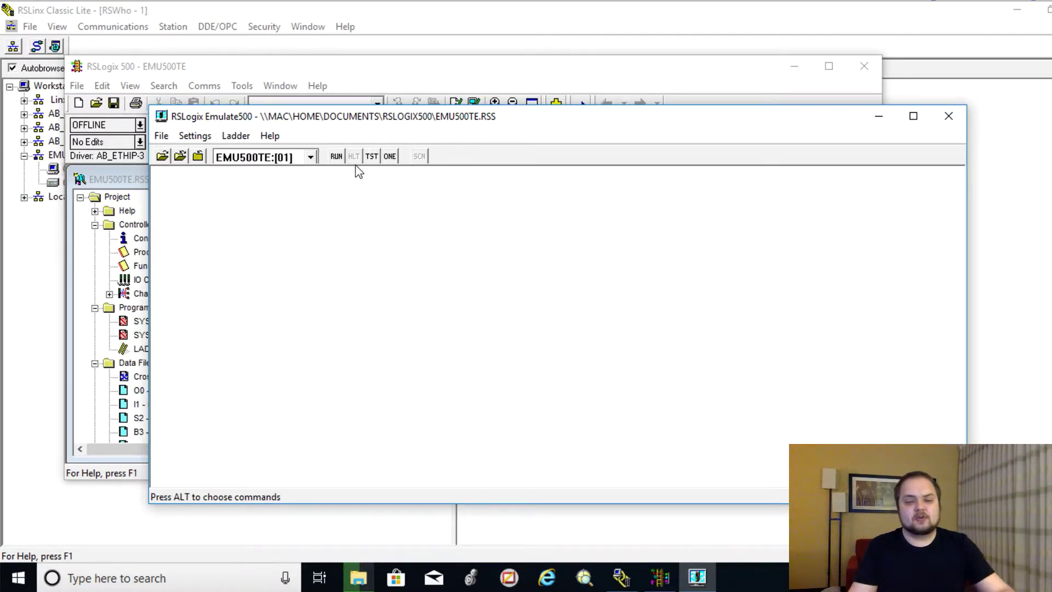
Step: Put the emulator in RUN and select node 01, MicroLogix 1100 in RSLinx
click(336, 156)
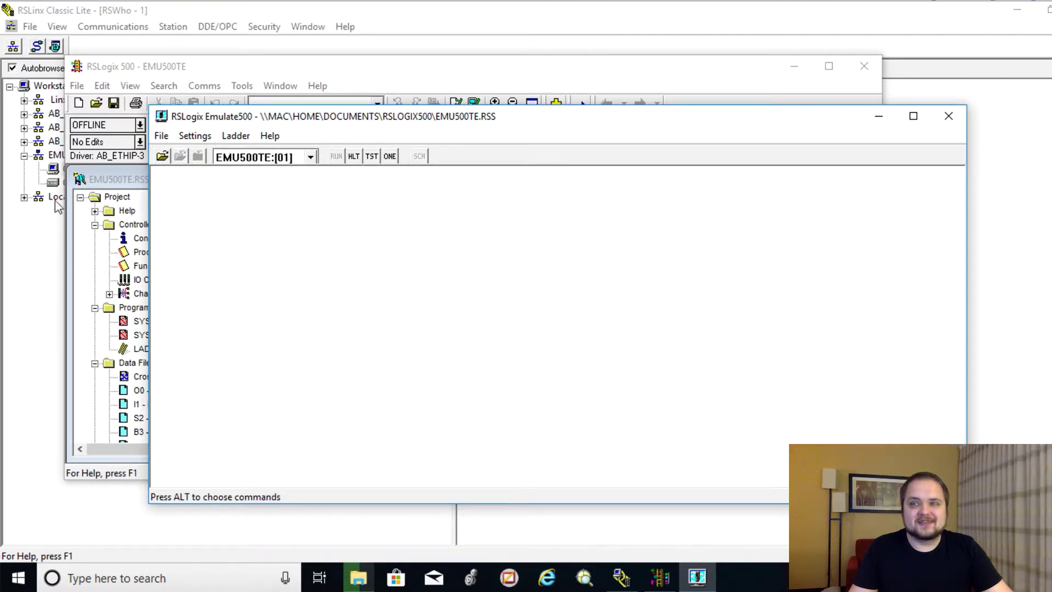
click(47, 235)
click(115, 186)
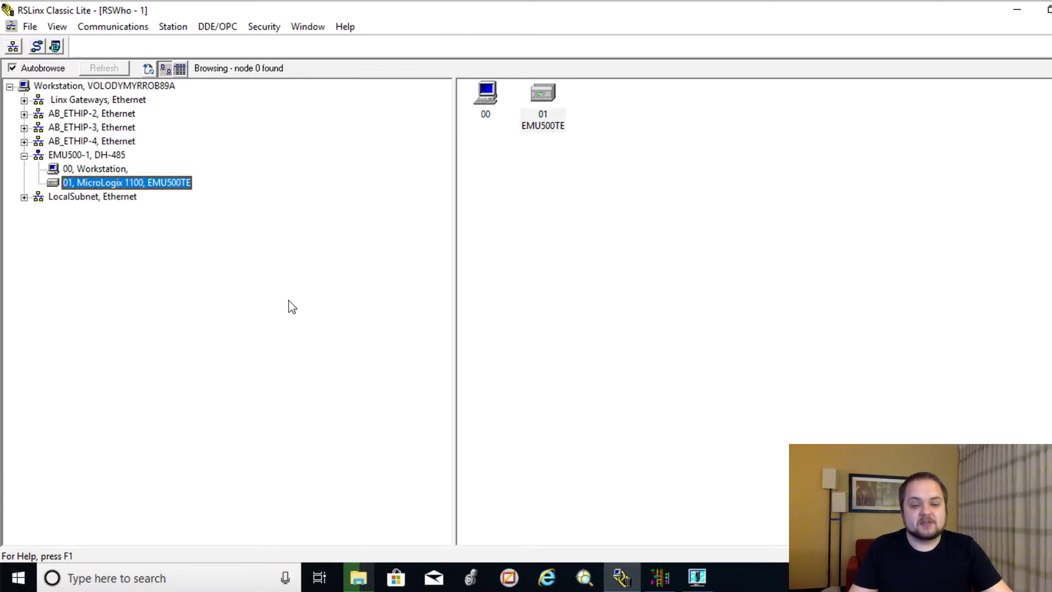
Step: In Who Active, select 01 MicroLogix 1100 under EMU500-1, DH-485 and go Online
click(663, 578)
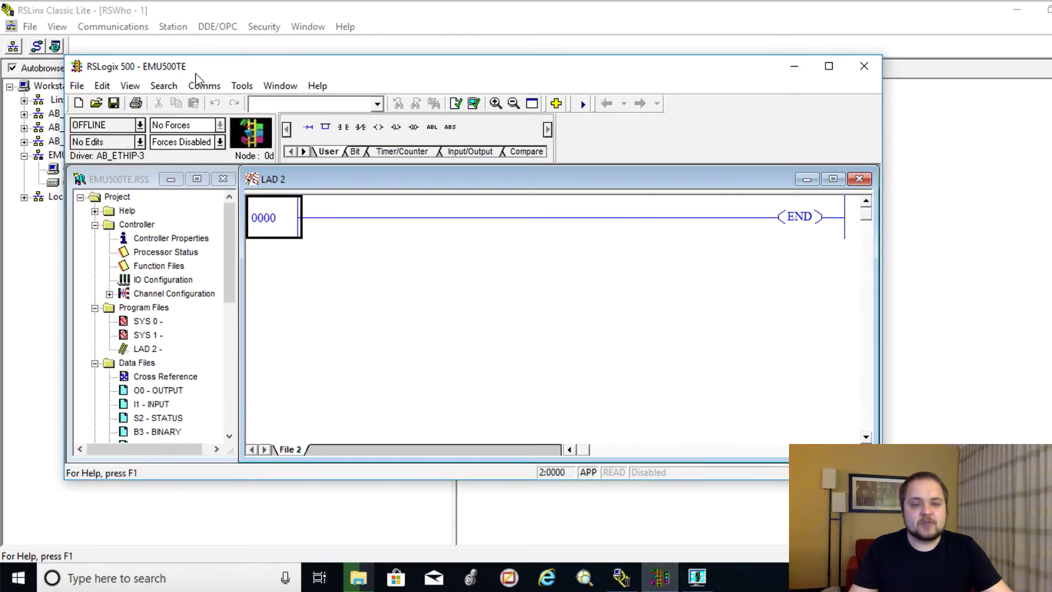
mouse_move(237, 74)
mouse_down()
mouse_move(234, 50)
mouse_move(228, 67)
mouse_up()
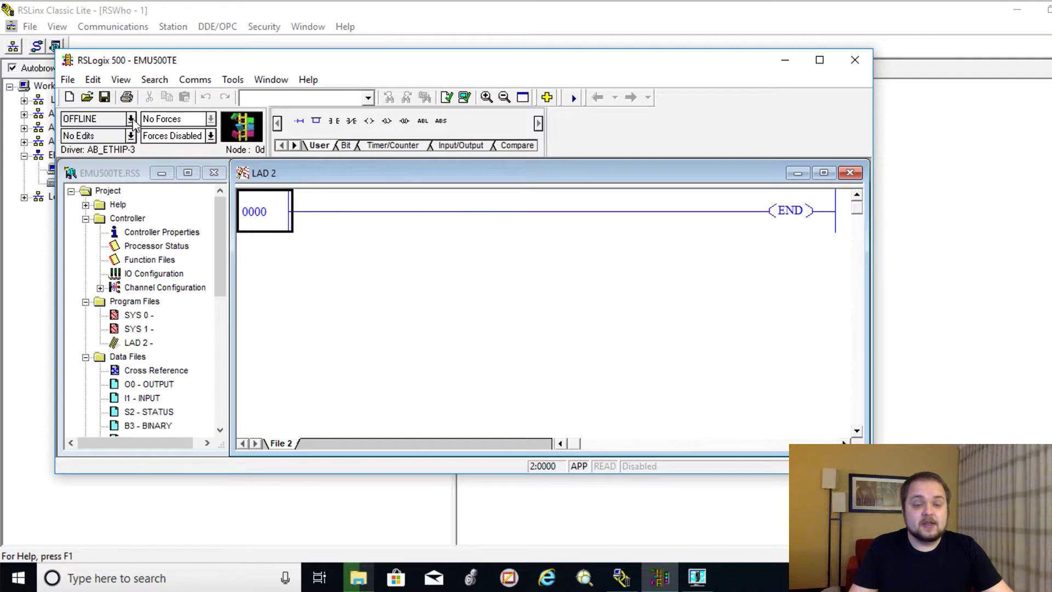
click(194, 81)
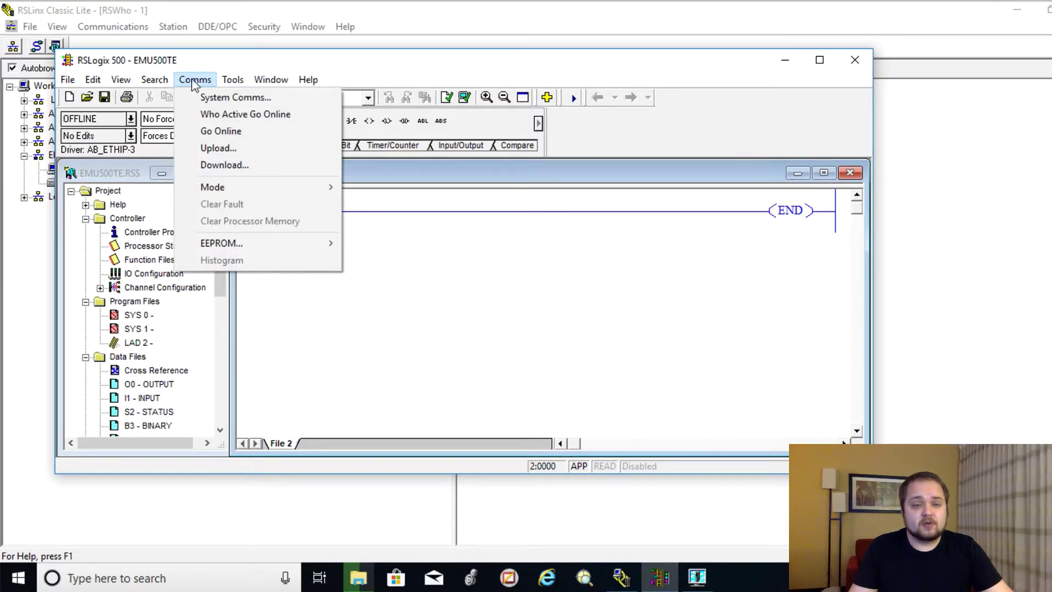
click(234, 97)
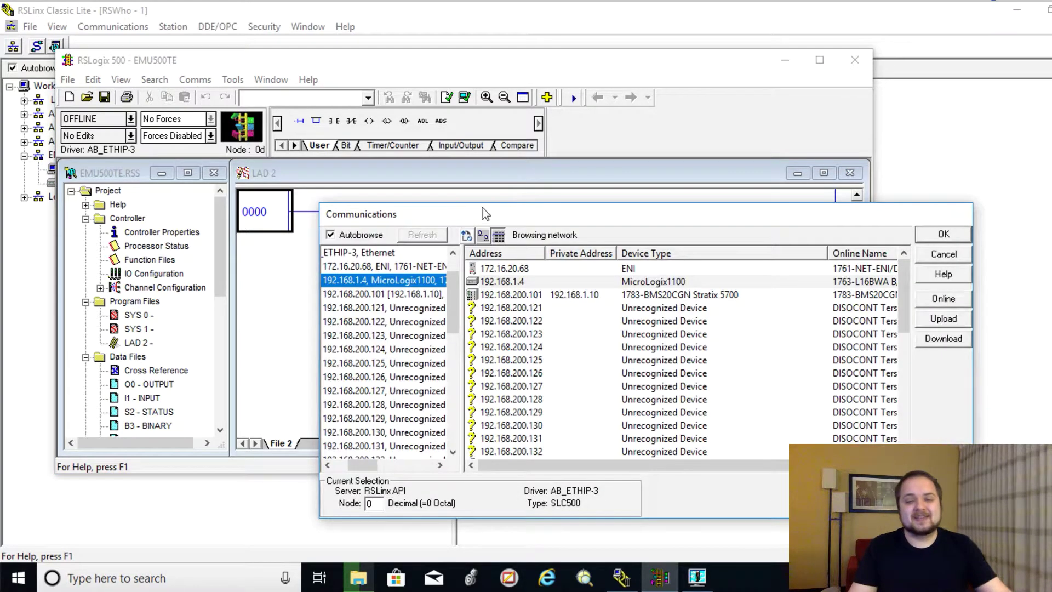
drag(485, 214, 406, 130)
drag(278, 382, 265, 381)
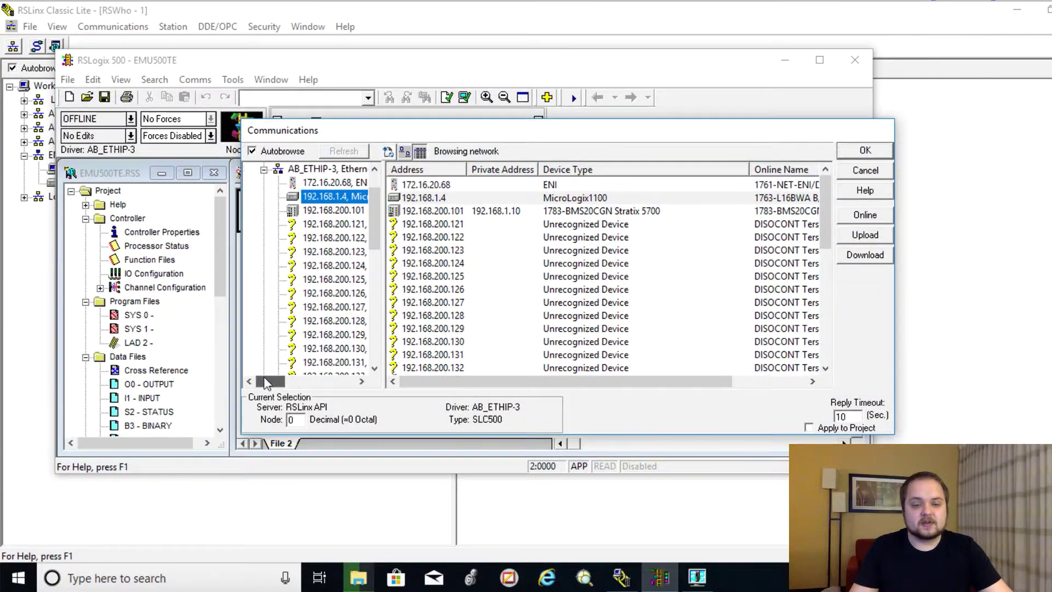
scroll(285, 230, up, 1)
click(263, 211)
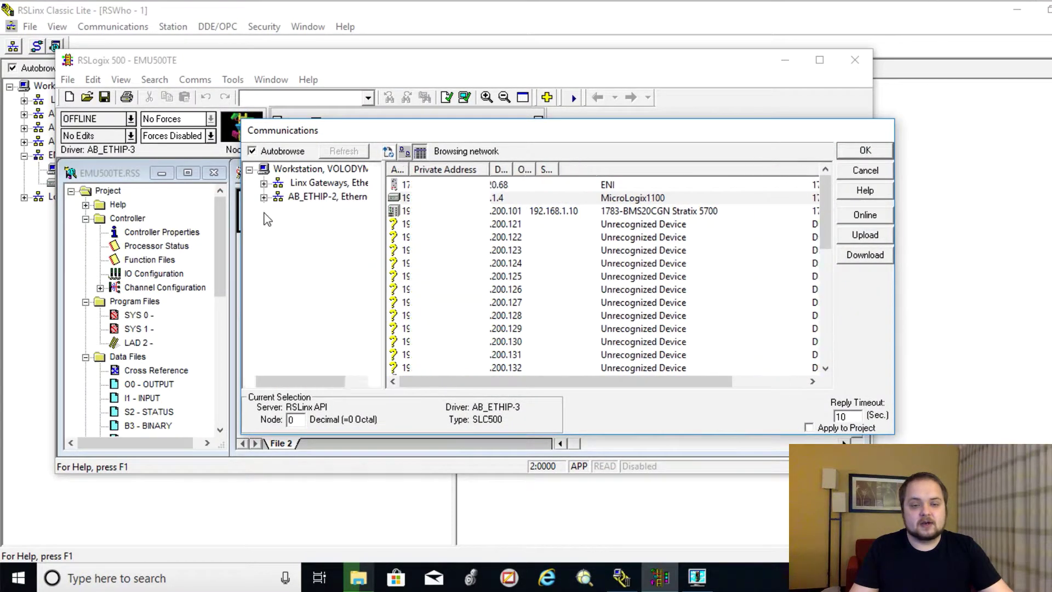
click(326, 238)
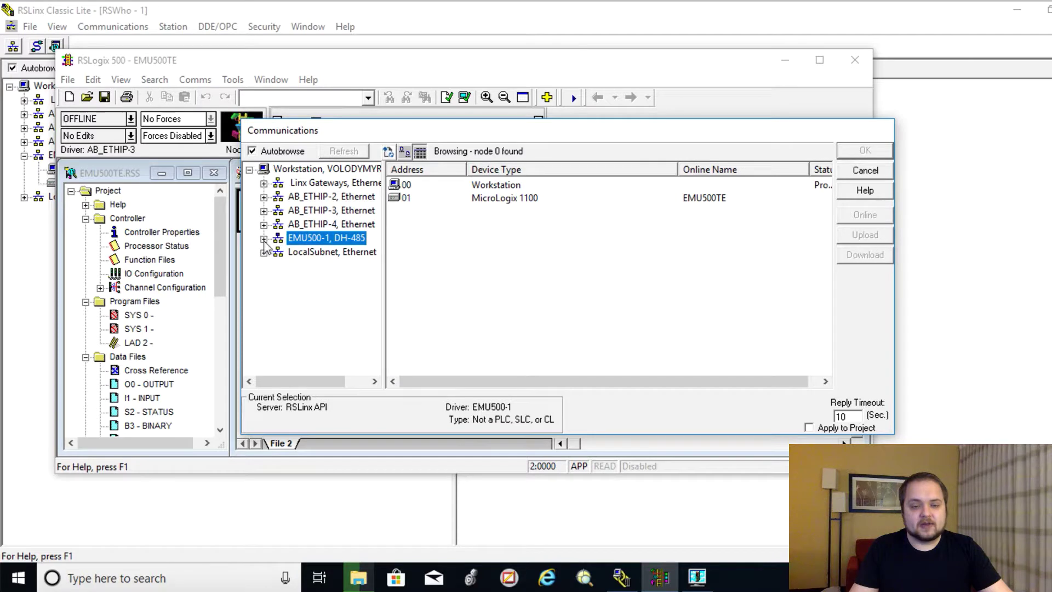
click(503, 198)
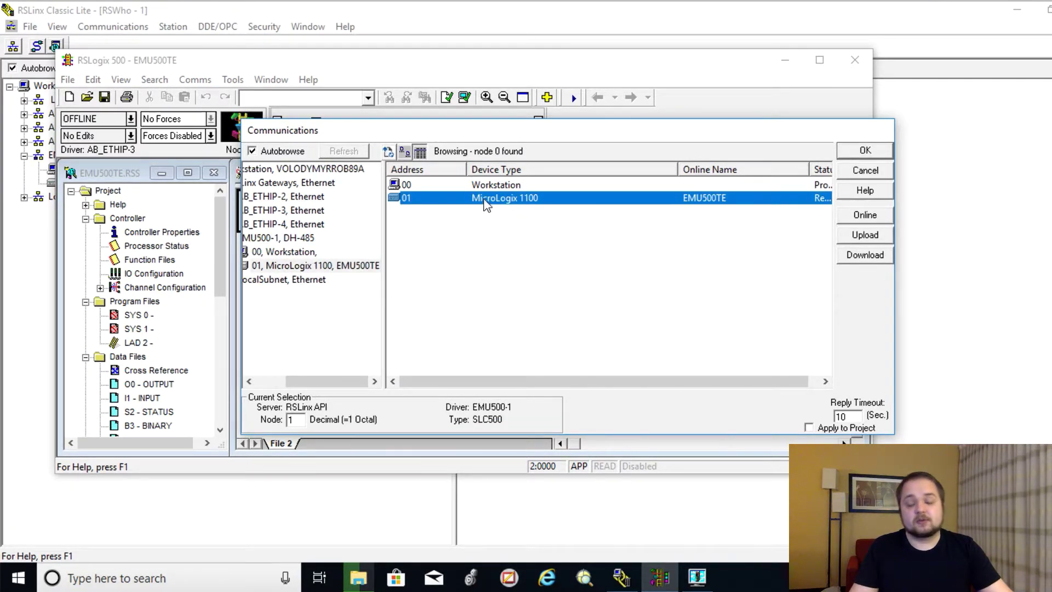
click(857, 217)
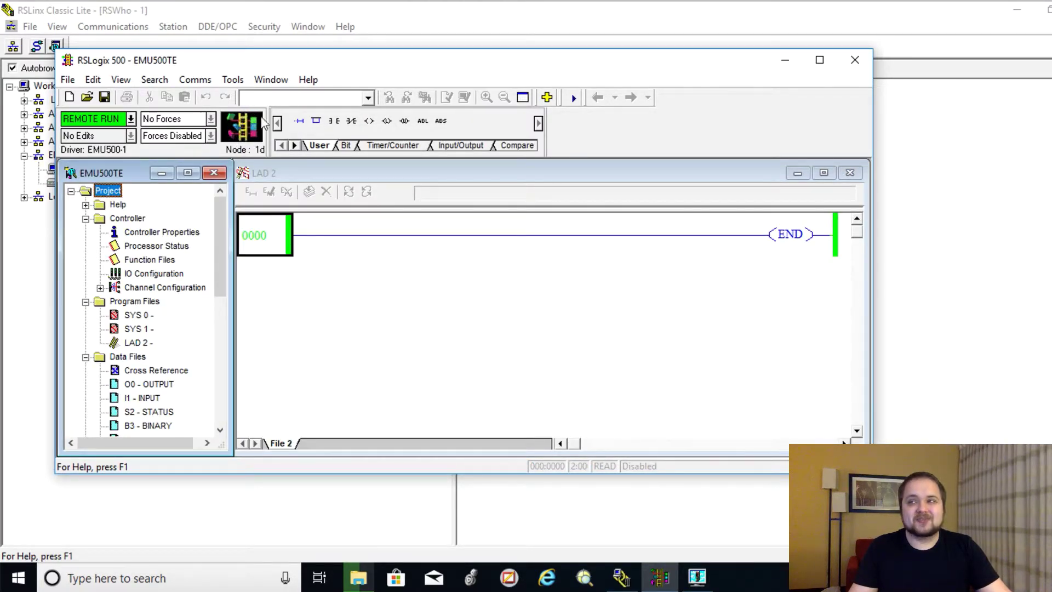
Step: Maximize RSLogix 500 and enlarge the LAD 2 ladder window and the project tree
double_click(386, 64)
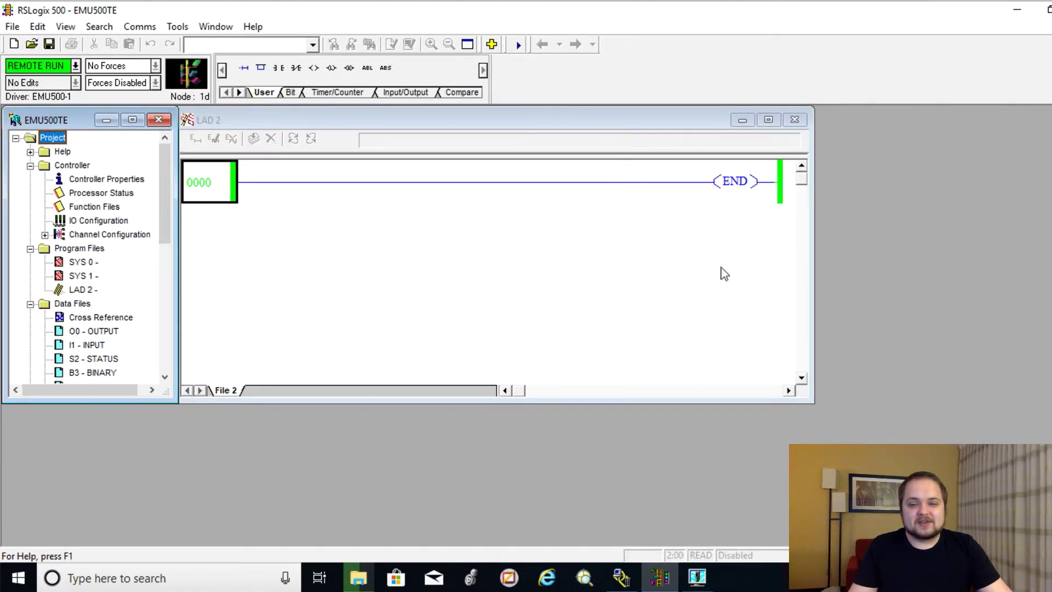
drag(813, 403, 1051, 544)
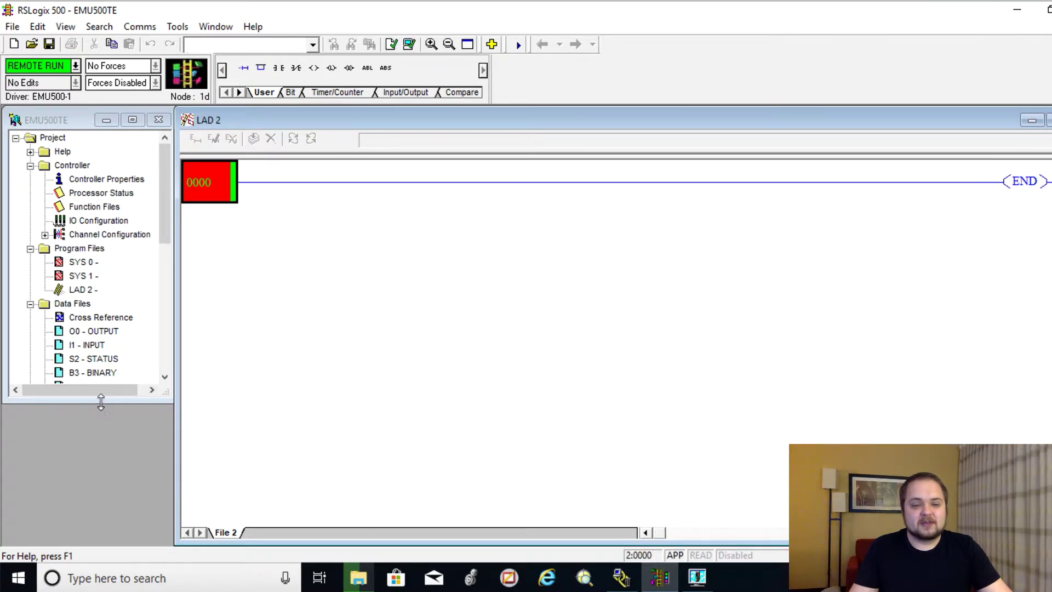
drag(97, 403, 97, 548)
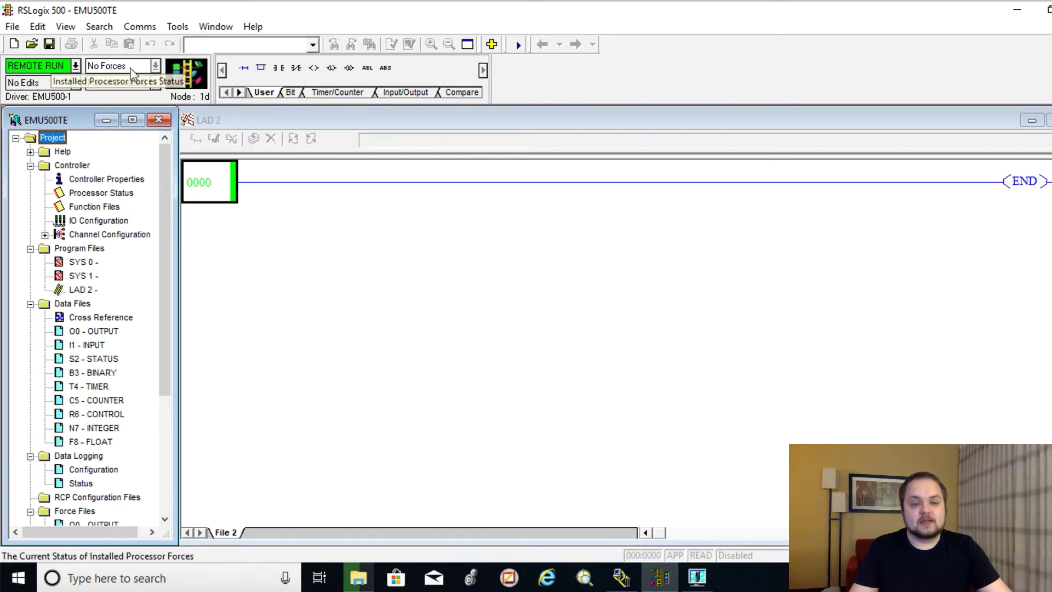
Step: Insert a new rung 0000 above END with an XIC contact and an OTE coil
click(227, 186)
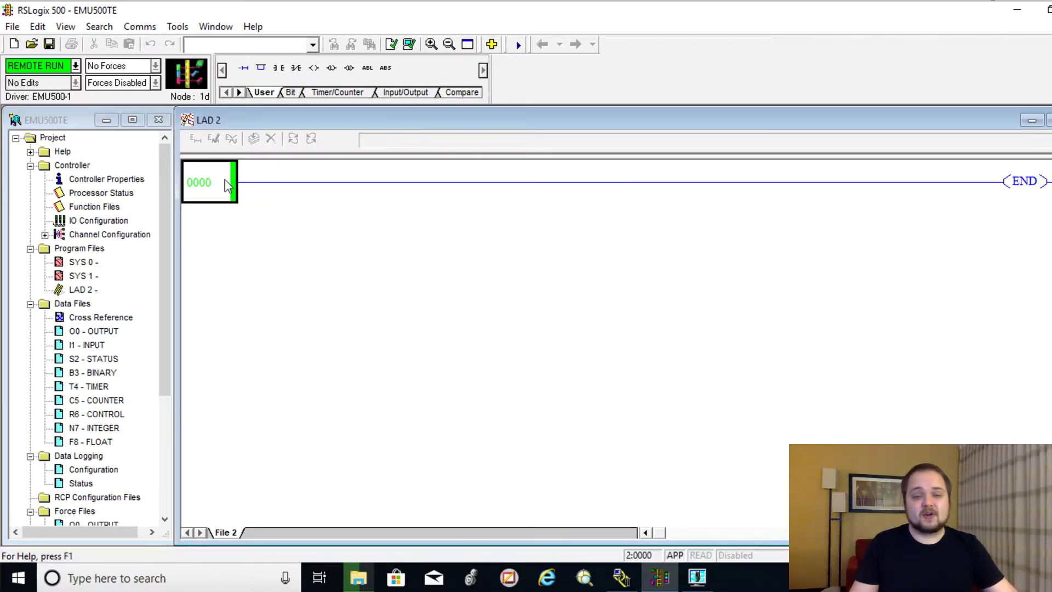
click(245, 67)
click(278, 67)
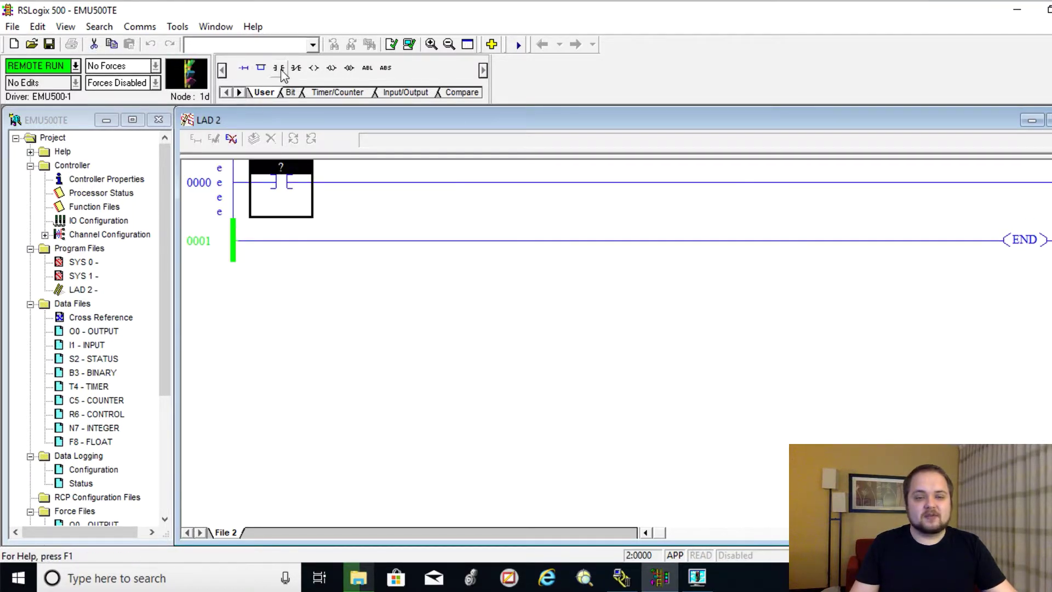
click(313, 67)
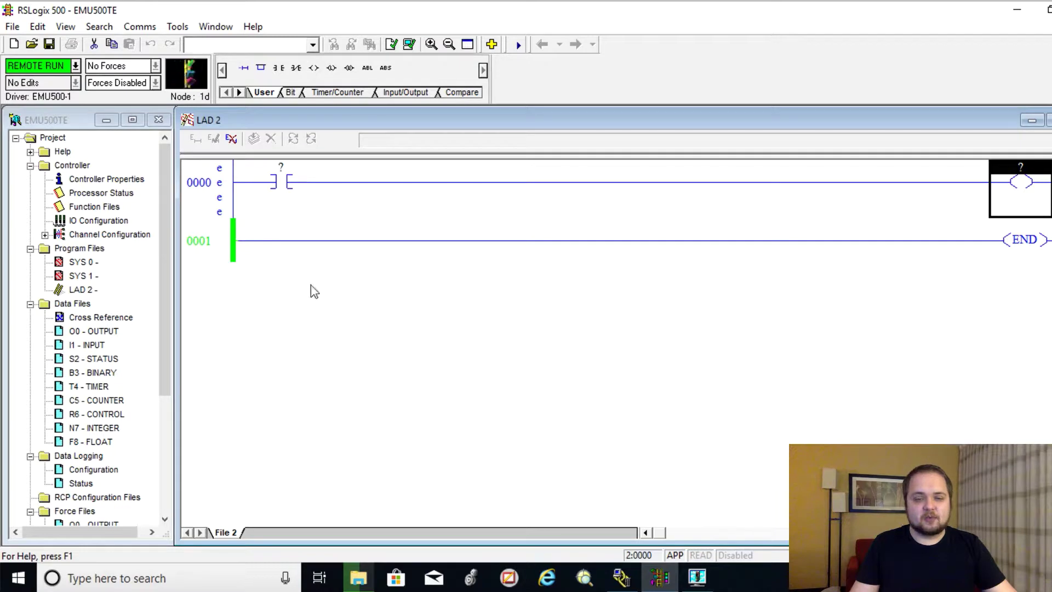
scroll(96, 329, down, 2)
scroll(102, 351, up, 2)
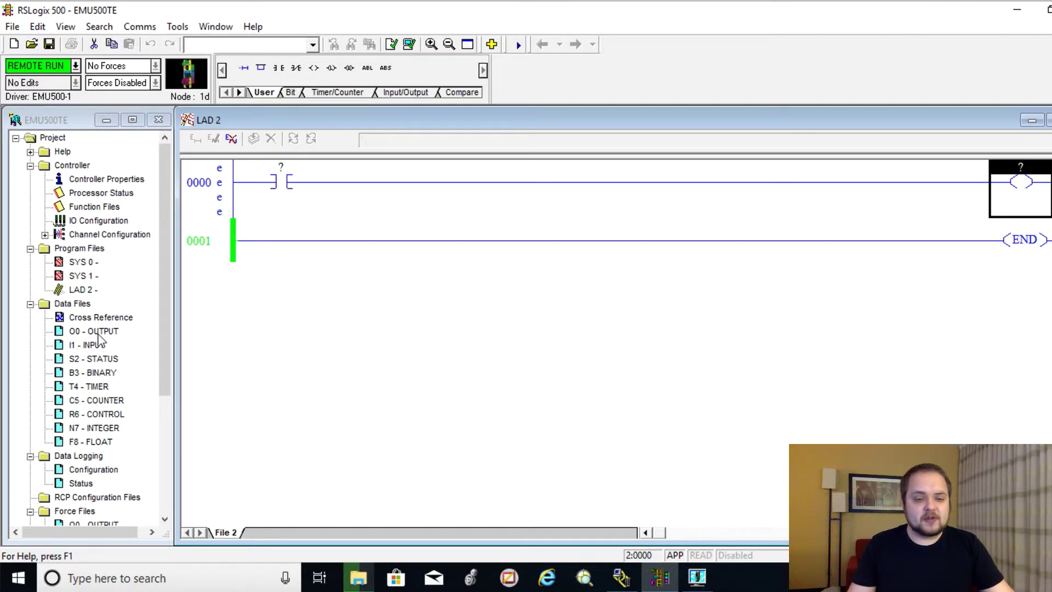
Step: Address the rung's output coil as O:0/0, copied from the O0 - OUTPUT data file
double_click(97, 332)
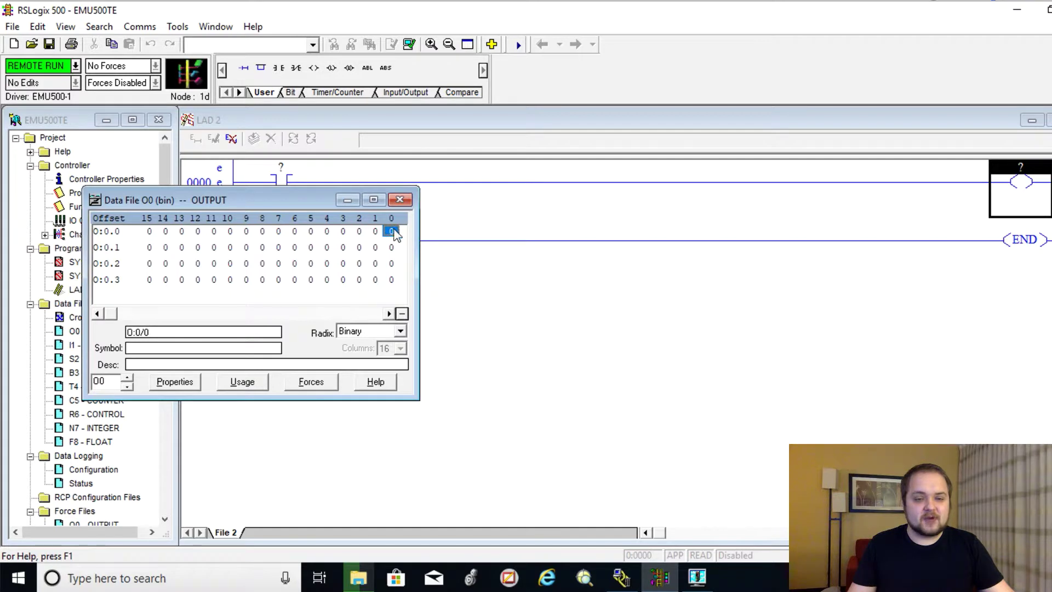
click(193, 332)
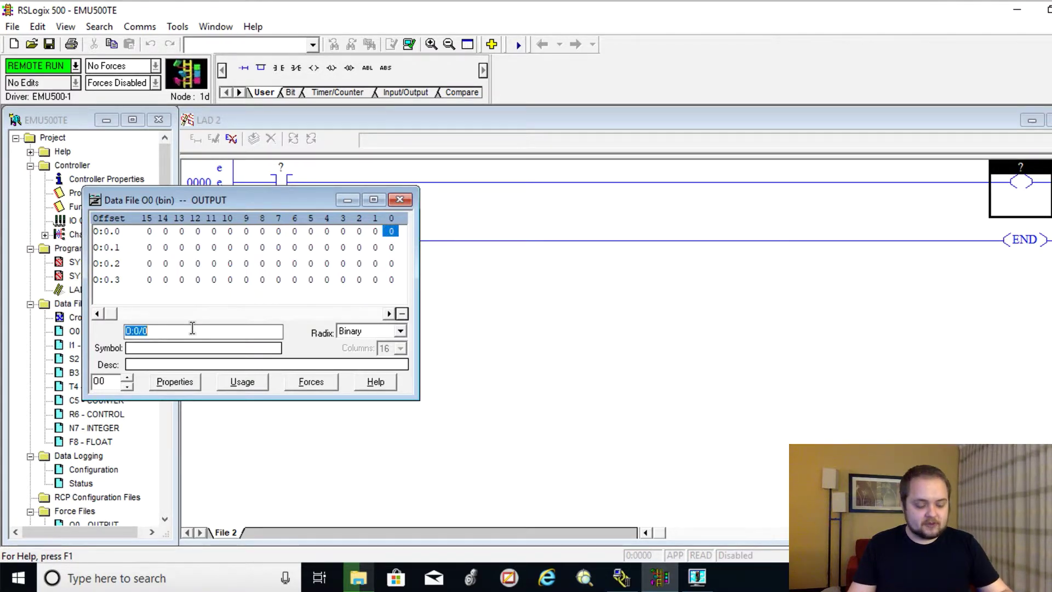
click(400, 199)
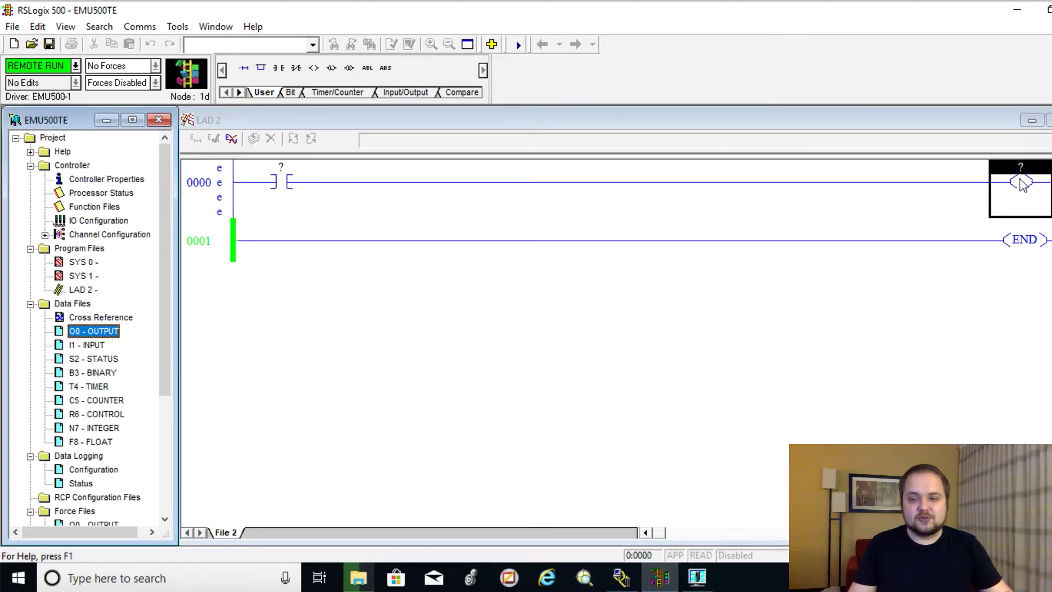
key(Return)
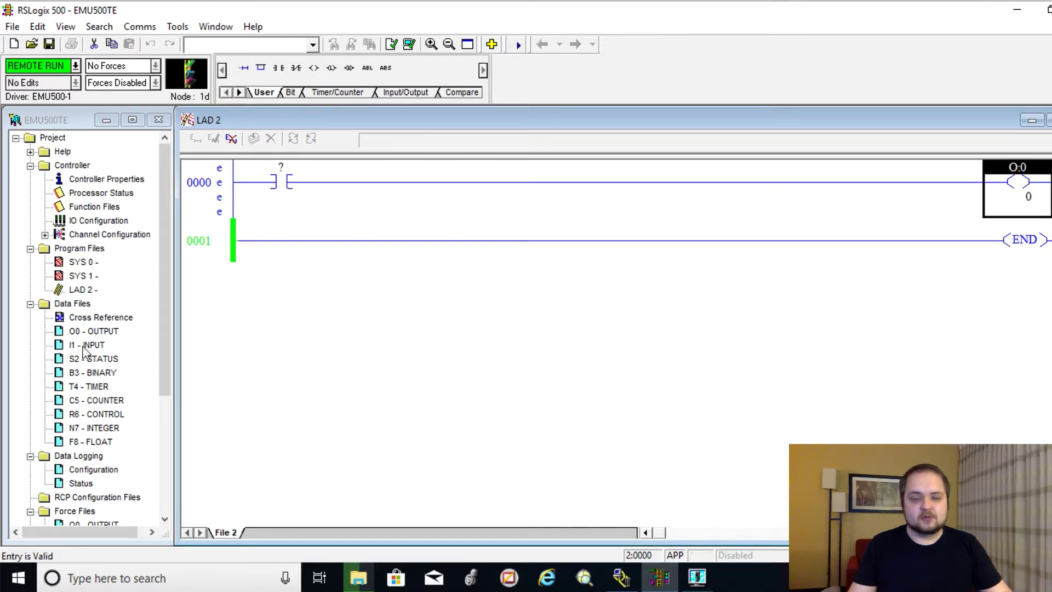
Step: Address the rung's contact as I:0/0 by pasting it from the I1 - INPUT data file
double_click(83, 344)
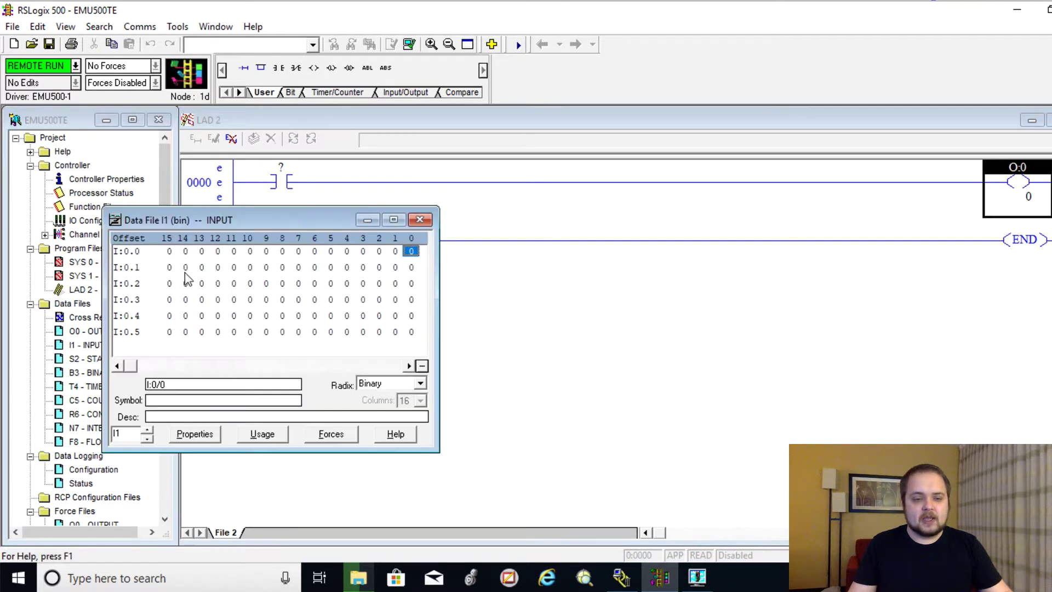
click(195, 384)
key(ctrl+c)
click(420, 220)
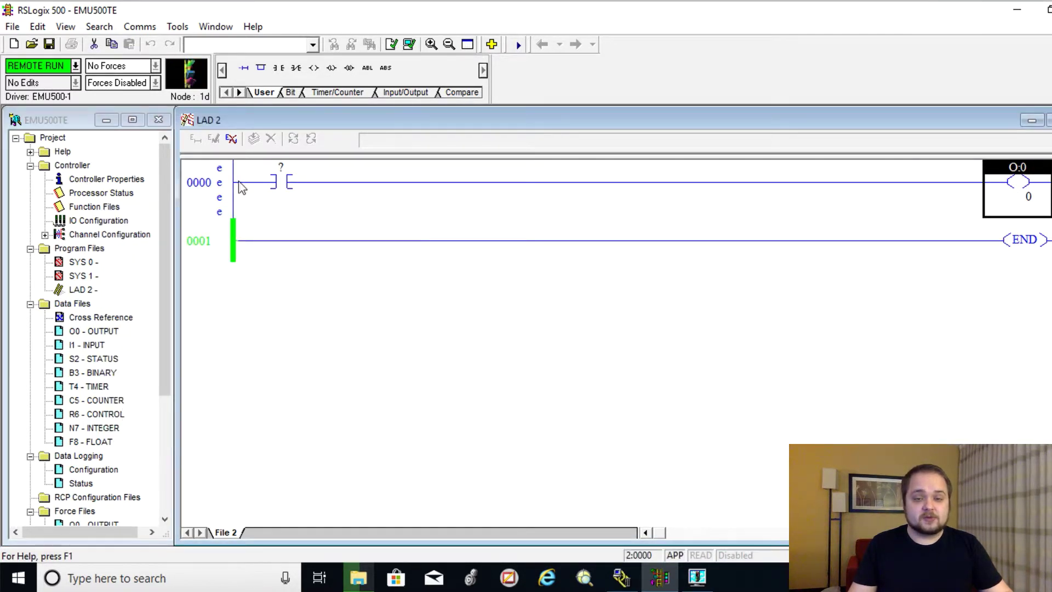
double_click(246, 197)
key(ctrl+v)
click(224, 202)
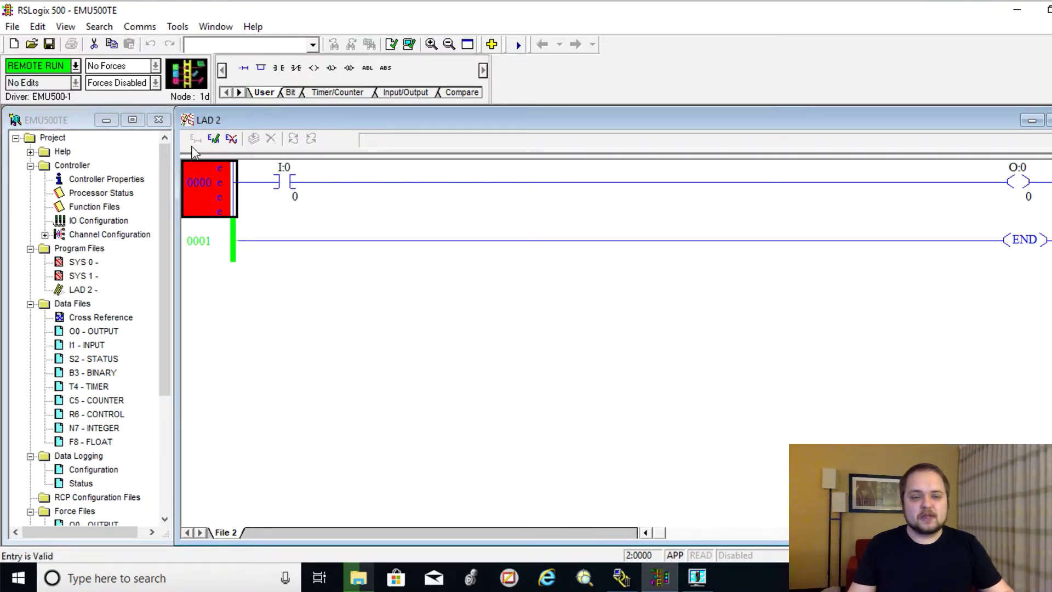
Step: Attempt Start Rung Edits, dismiss the Online Edit Resource error, and verify the project
click(214, 140)
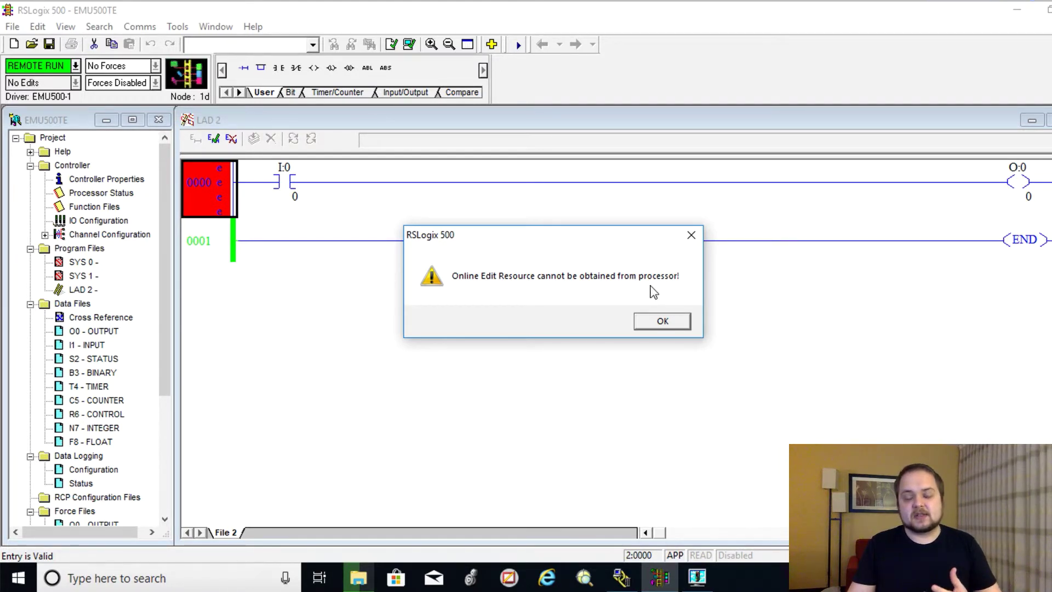
click(662, 324)
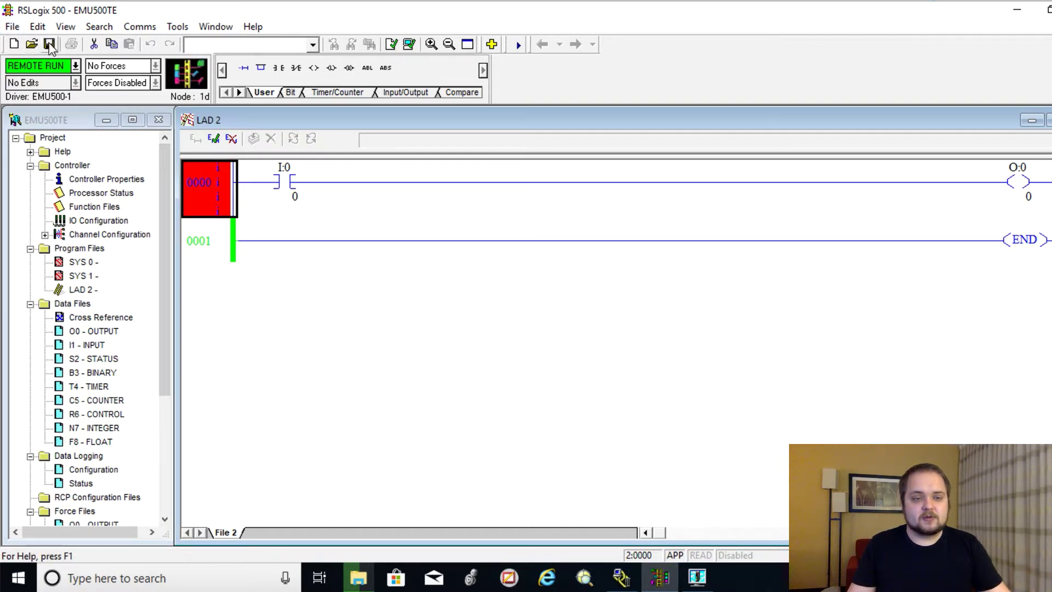
click(409, 44)
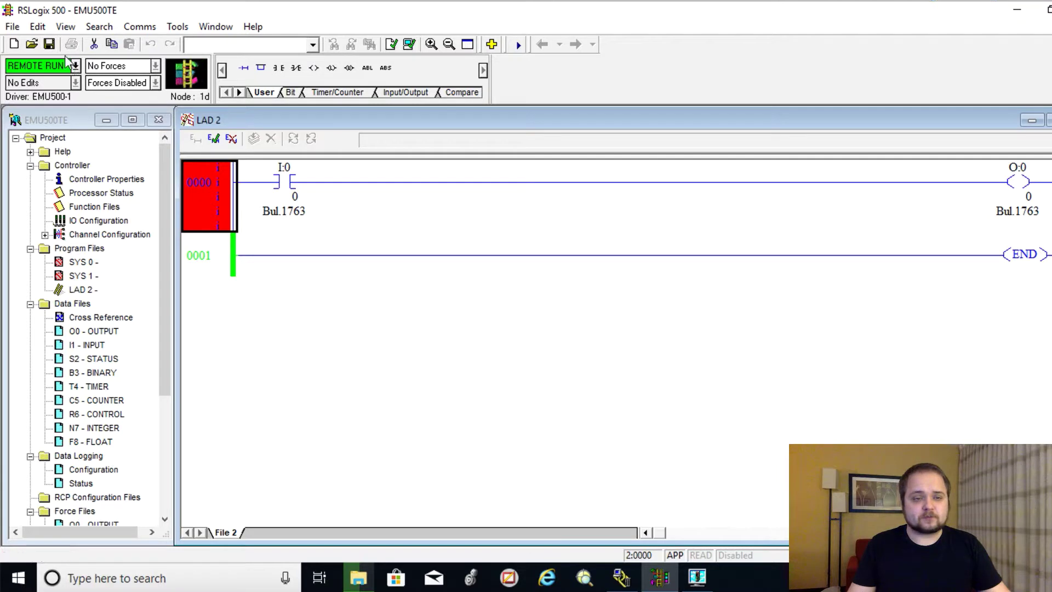
Step: Save while discarding the unaccepted edits without uploading data, then go offline from the processor
click(49, 44)
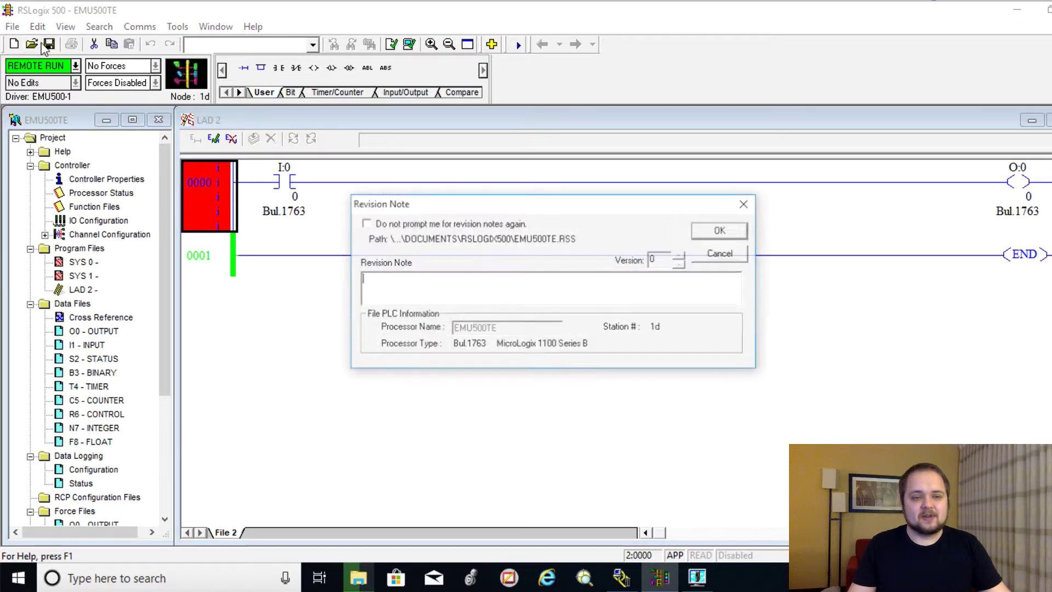
click(705, 237)
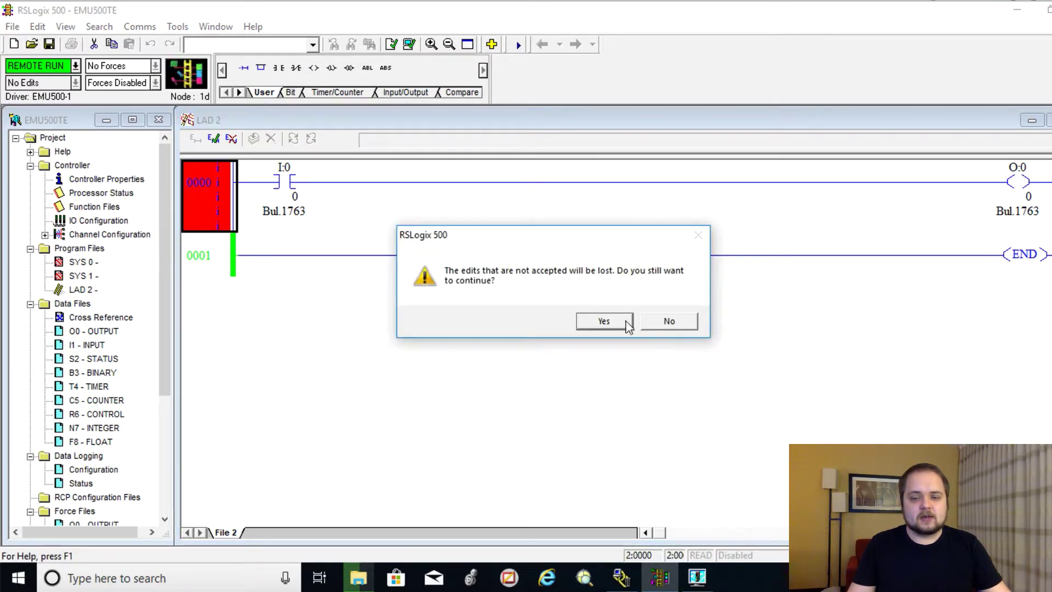
click(595, 324)
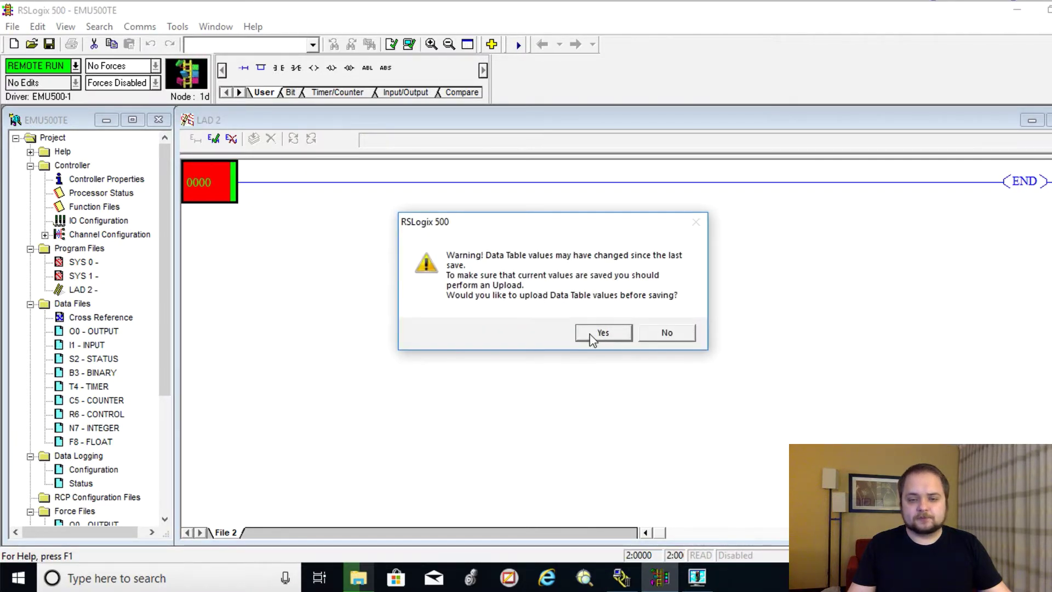
click(666, 333)
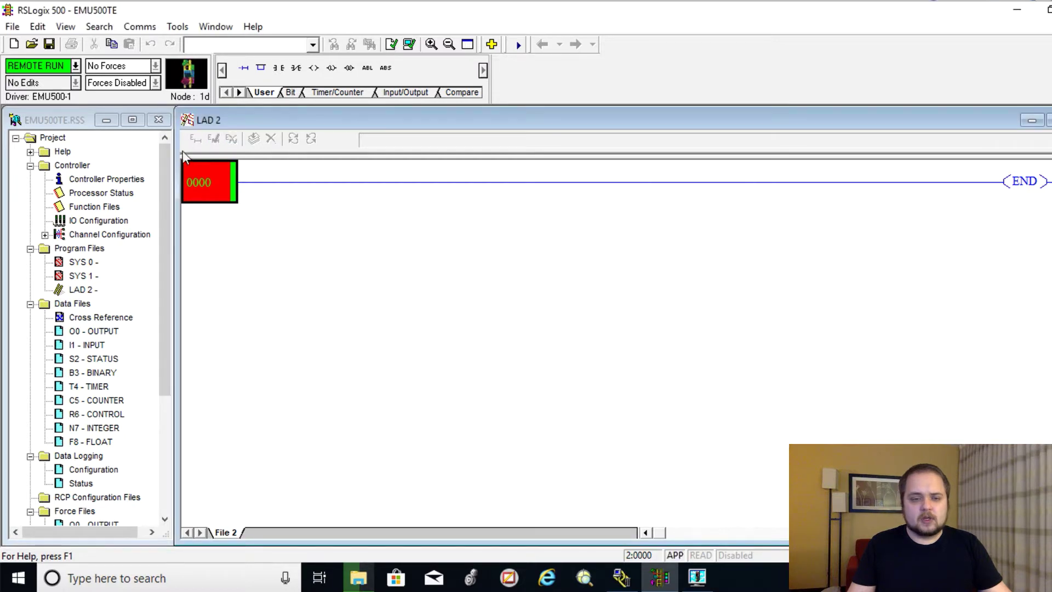
click(76, 66)
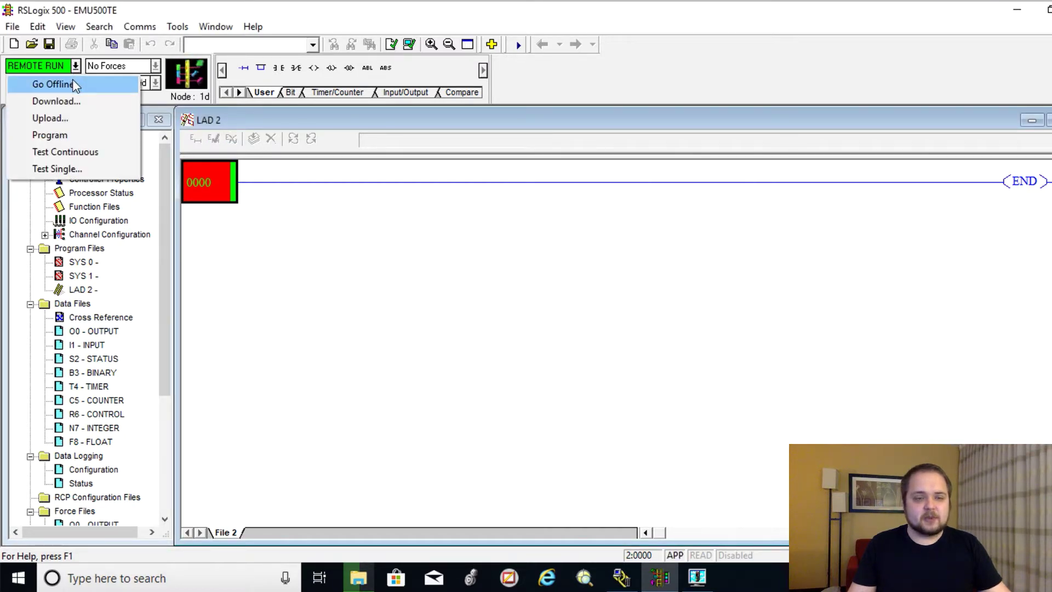
click(73, 80)
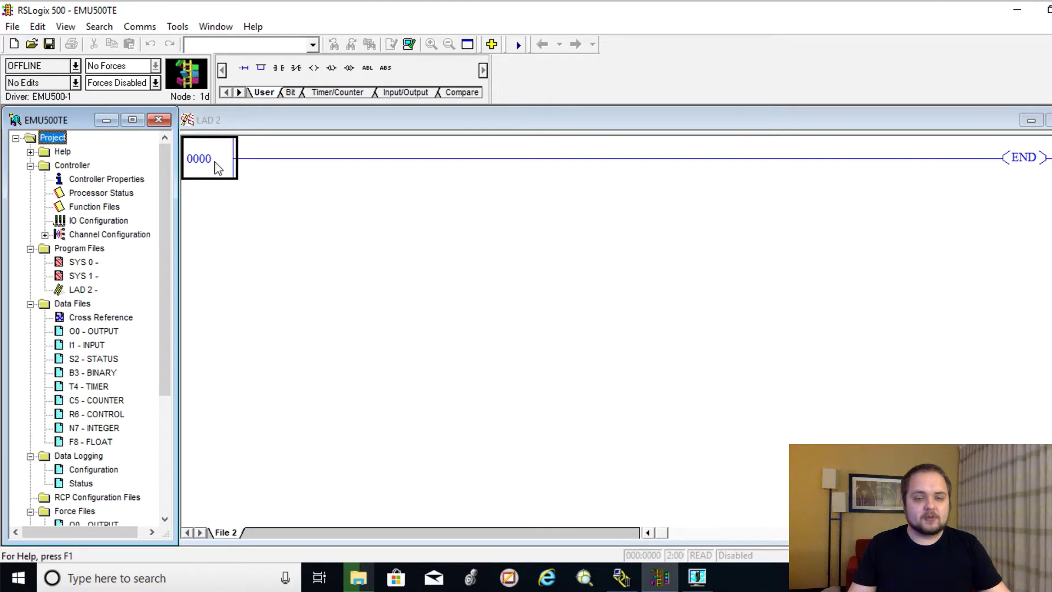
Step: Rebuild rung 0000 offline with an XIC contact addressed I:0/0 and an OTE coil
click(214, 173)
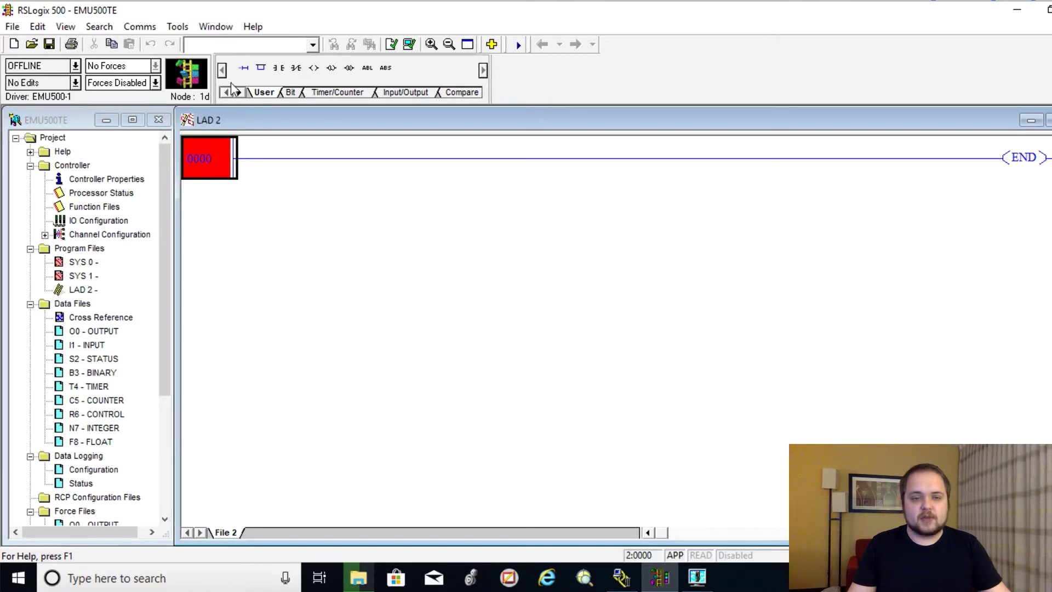
click(244, 68)
click(278, 68)
click(314, 68)
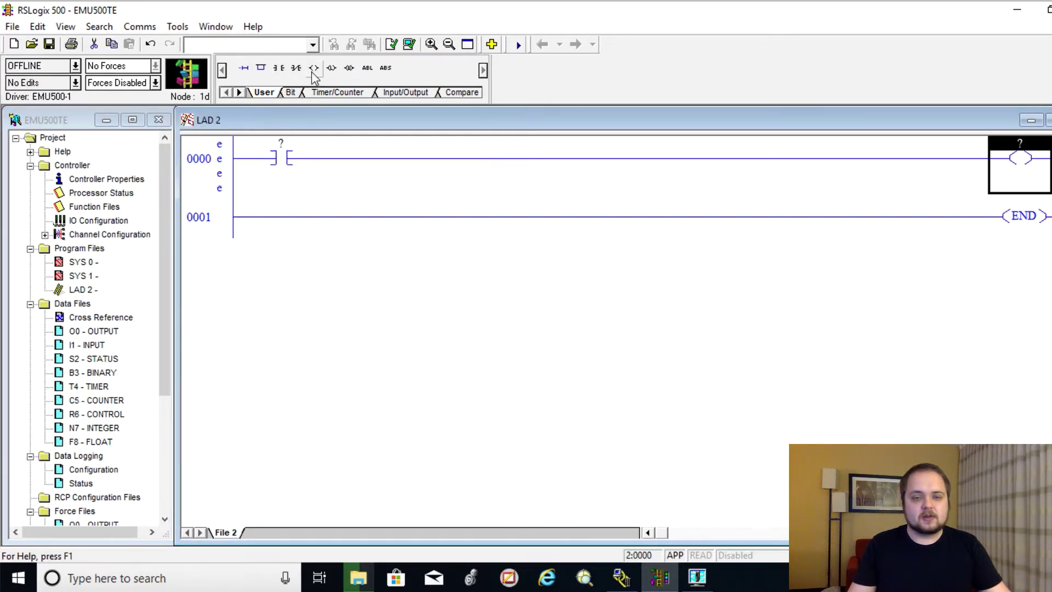
click(290, 151)
click(285, 145)
text(I:0/0)
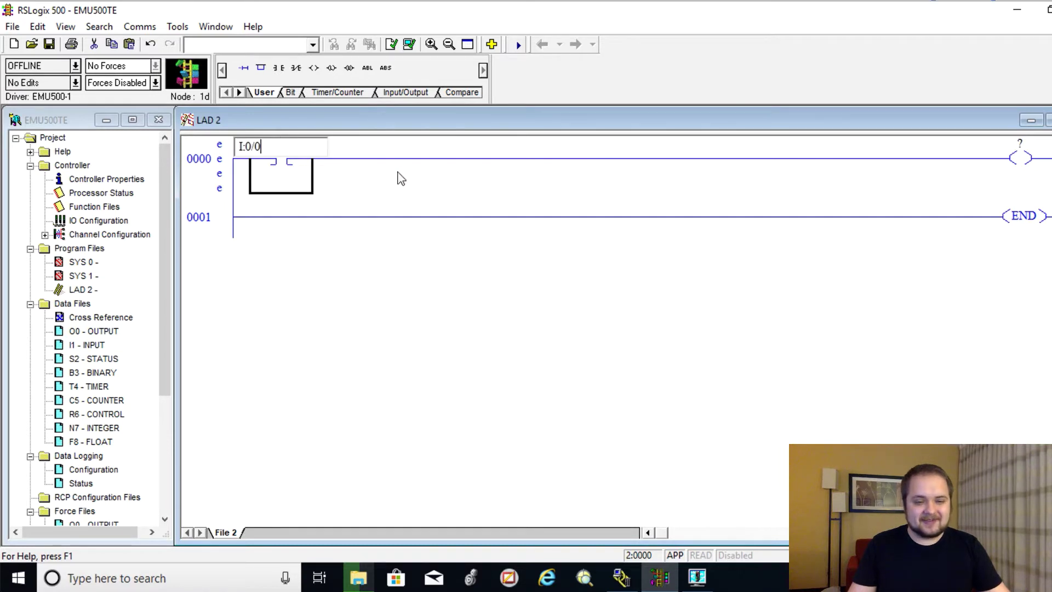
key(Return)
Step: Assign address O:0/0 to the output coil from the O0 - OUTPUT data file
double_click(94, 331)
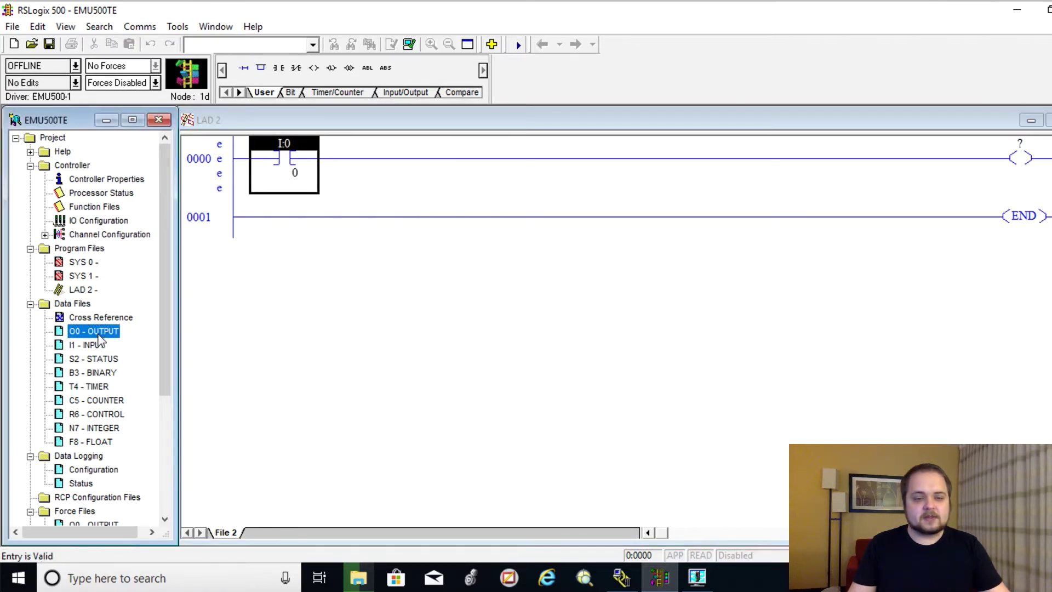
double_click(73, 251)
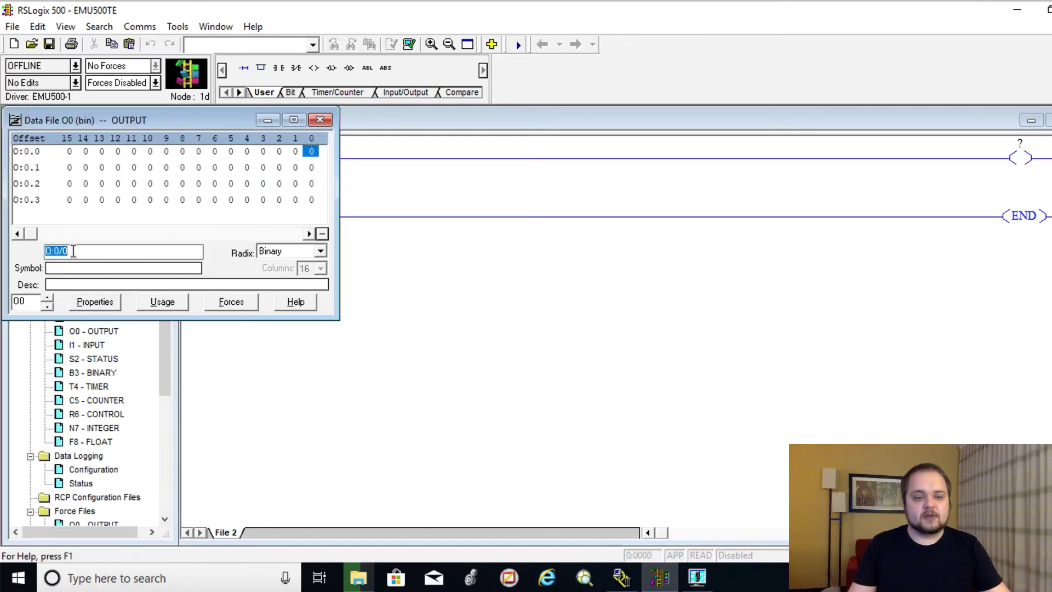
click(320, 120)
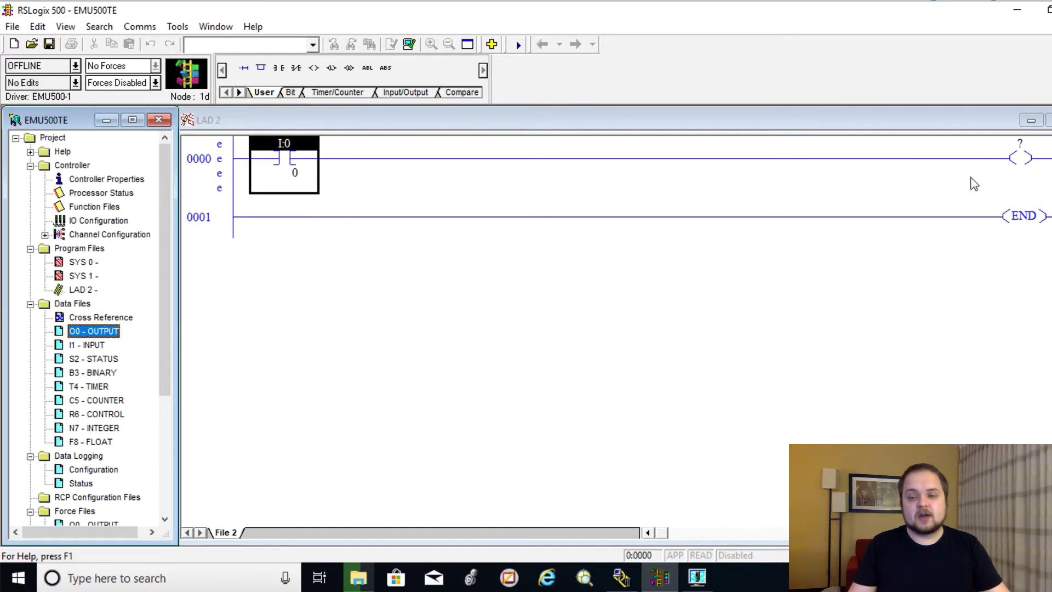
click(1025, 150)
Step: Verify the ladder file and save the project, accepting the revision note
click(226, 168)
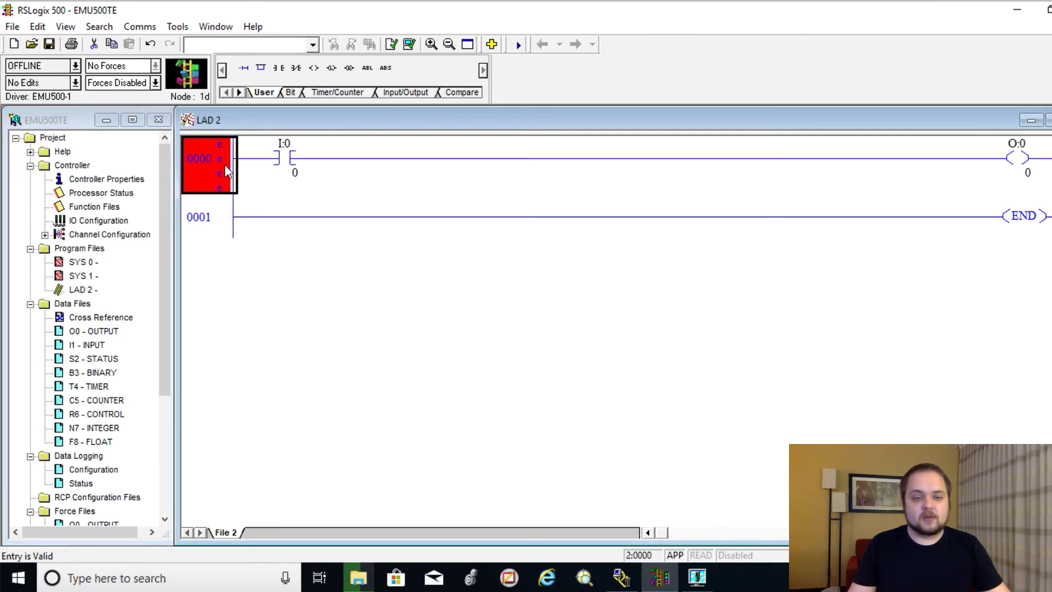
click(408, 46)
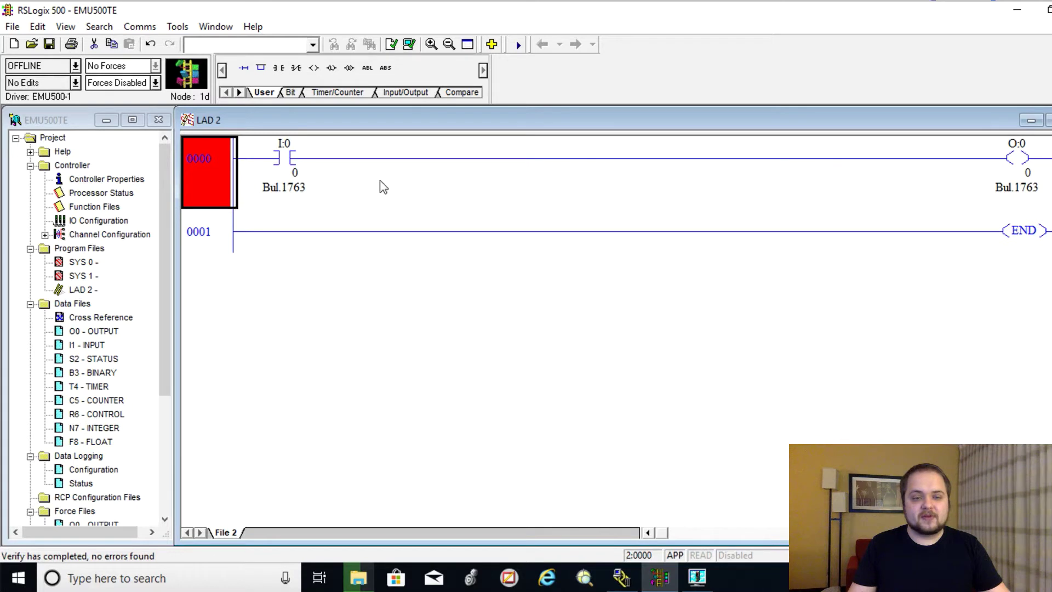
click(47, 44)
click(707, 234)
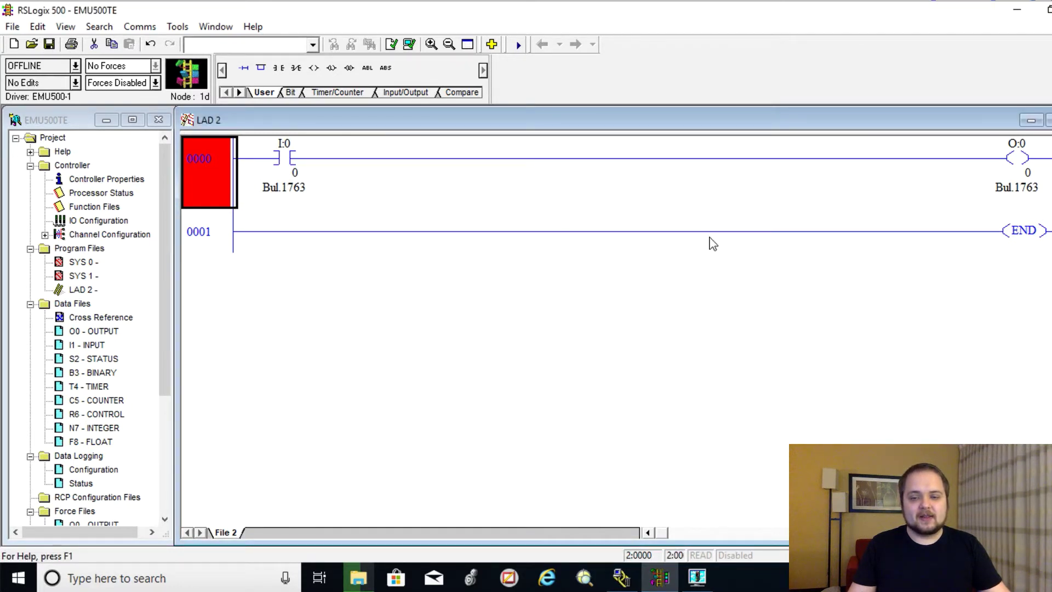
Step: Halt the emulator and try loading EMU500TE.RSS, which is refused as a duplicate station
click(697, 577)
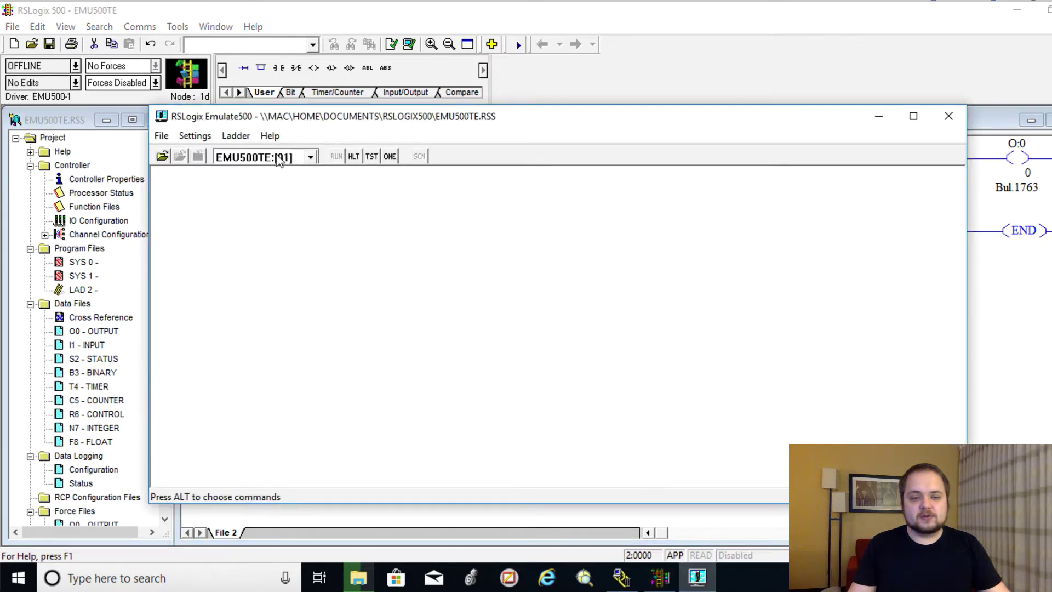
click(353, 156)
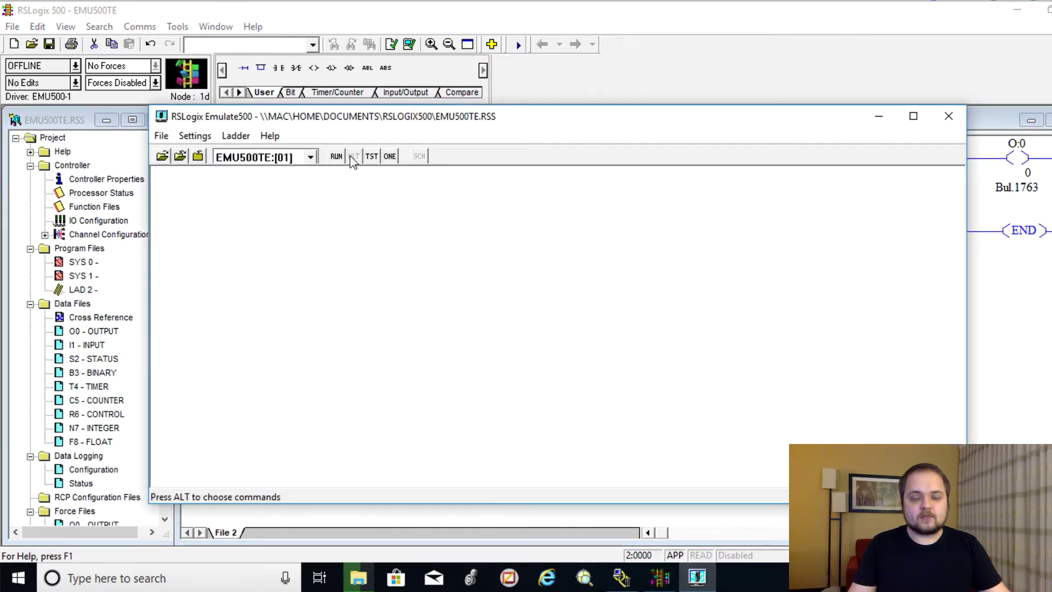
click(163, 157)
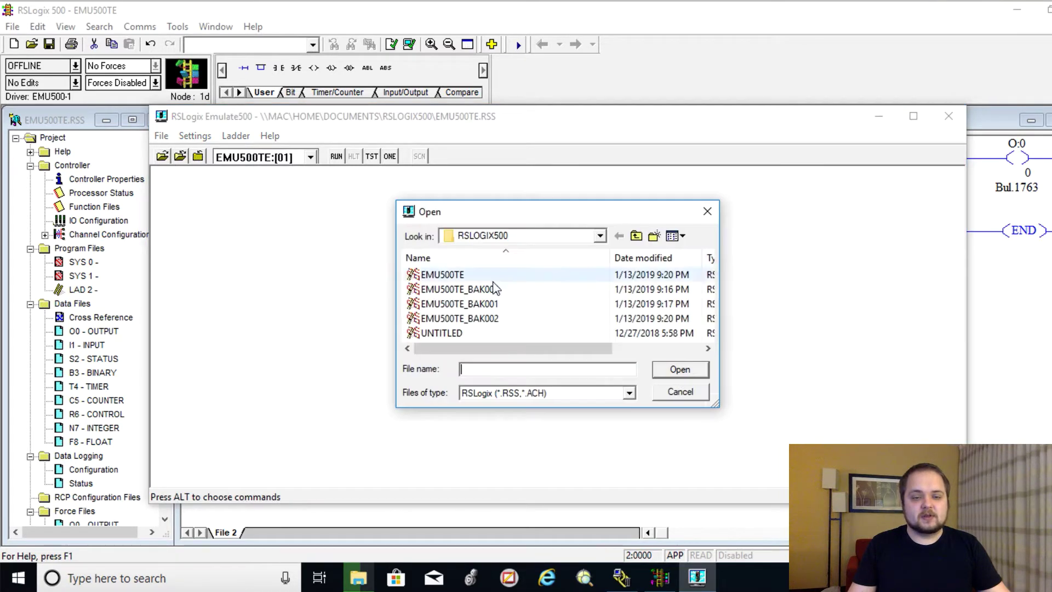
double_click(479, 274)
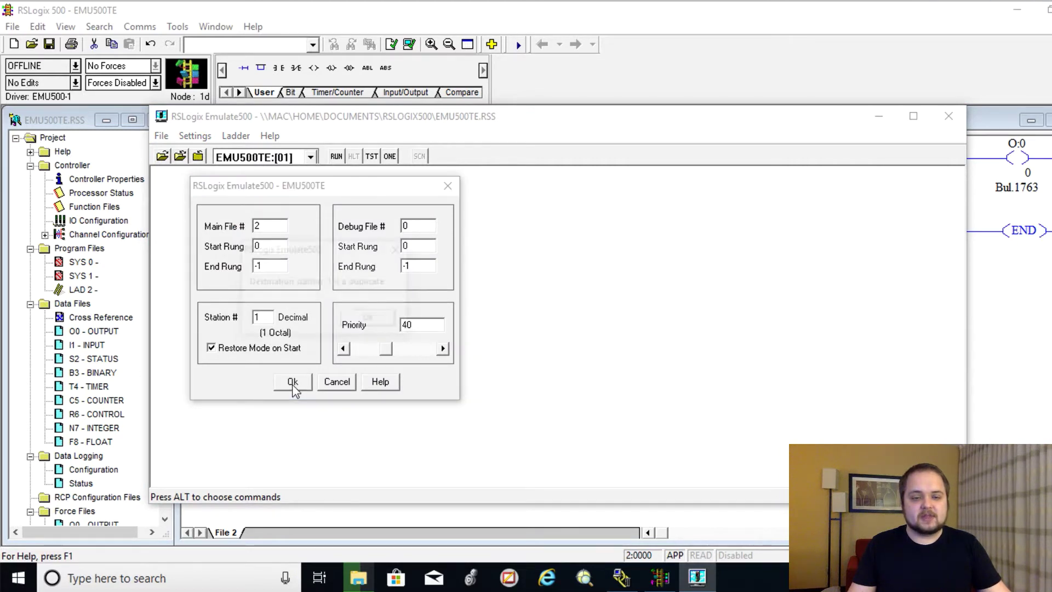
click(292, 381)
click(368, 312)
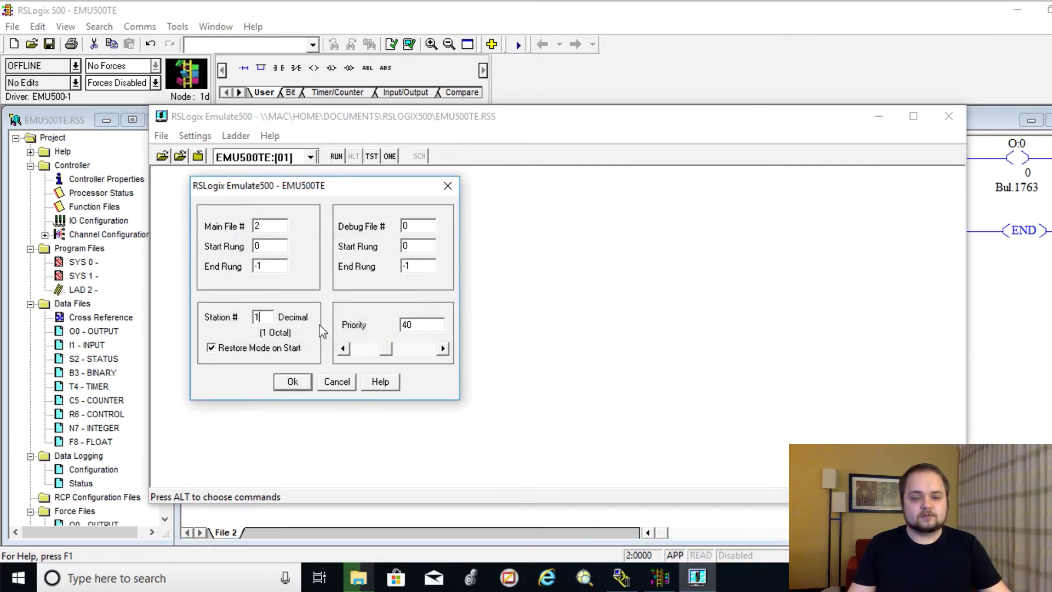
click(348, 382)
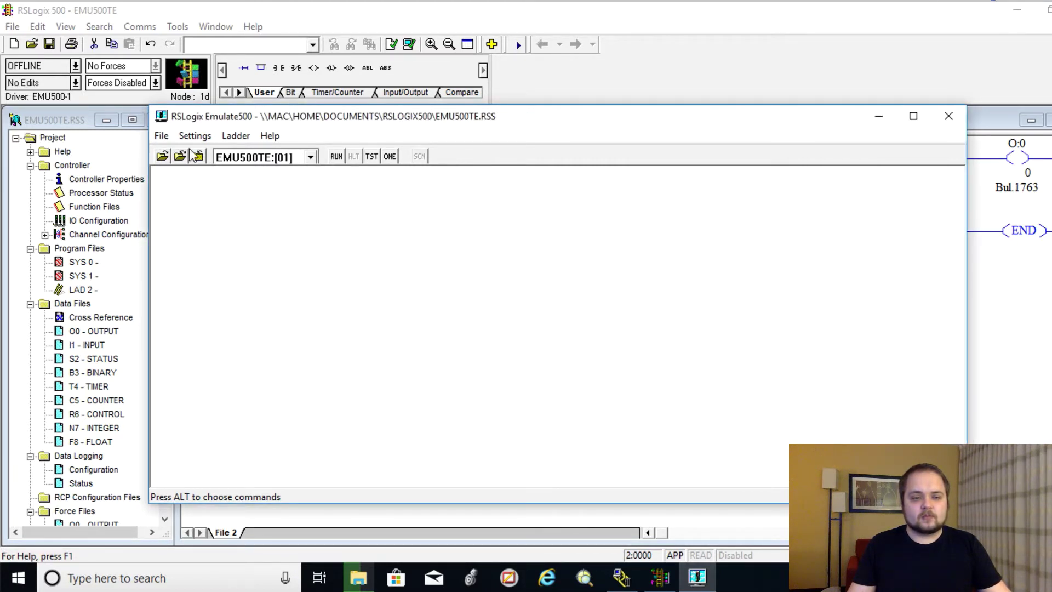
click(314, 159)
click(258, 169)
Step: Close the emulator's loaded project and reopen EMU500TE.RSS as station 1
click(162, 135)
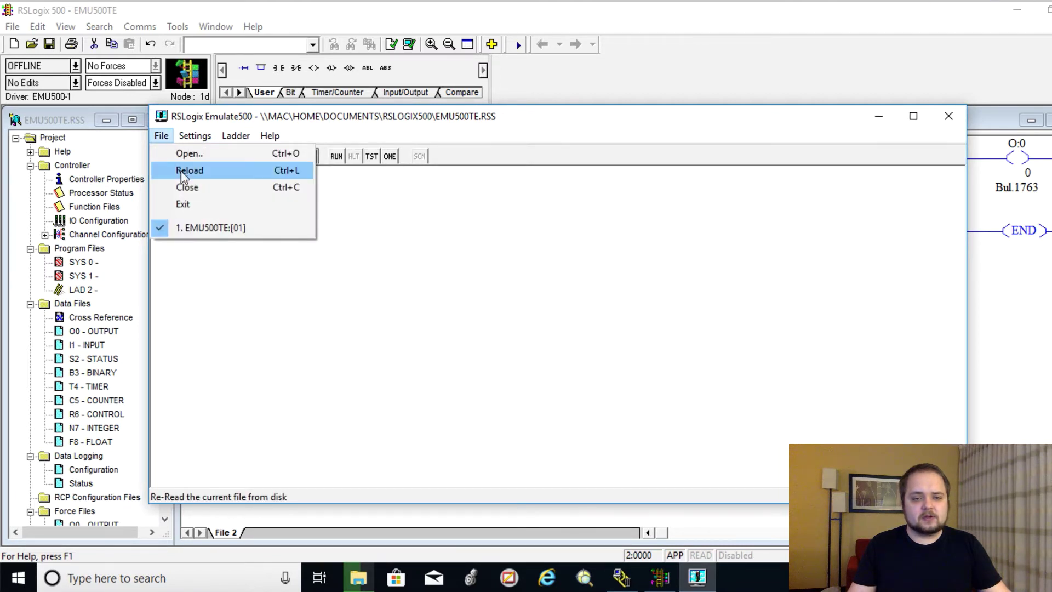
click(187, 187)
click(161, 135)
click(176, 153)
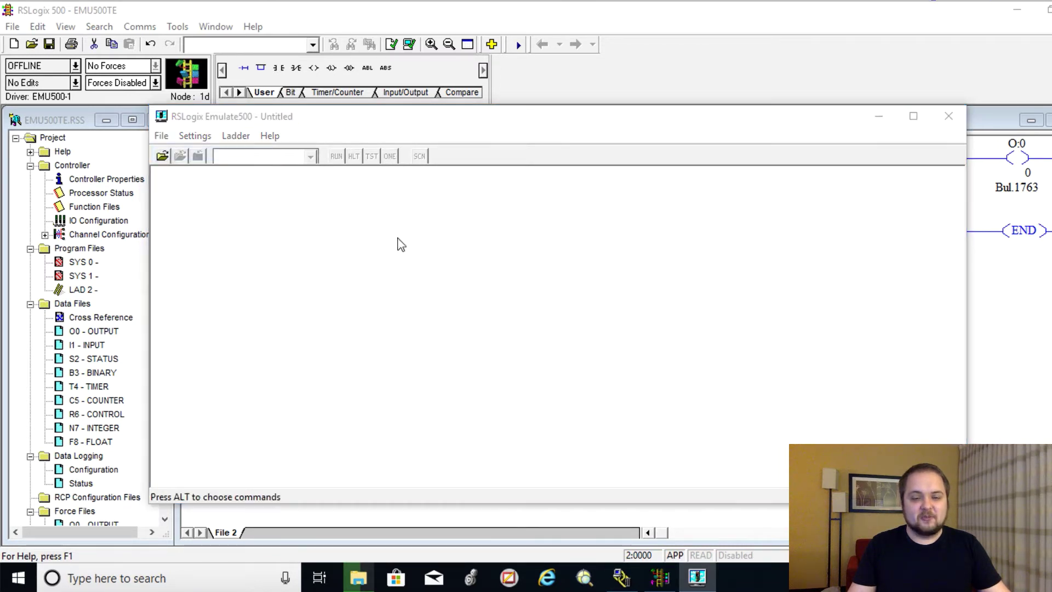
double_click(454, 275)
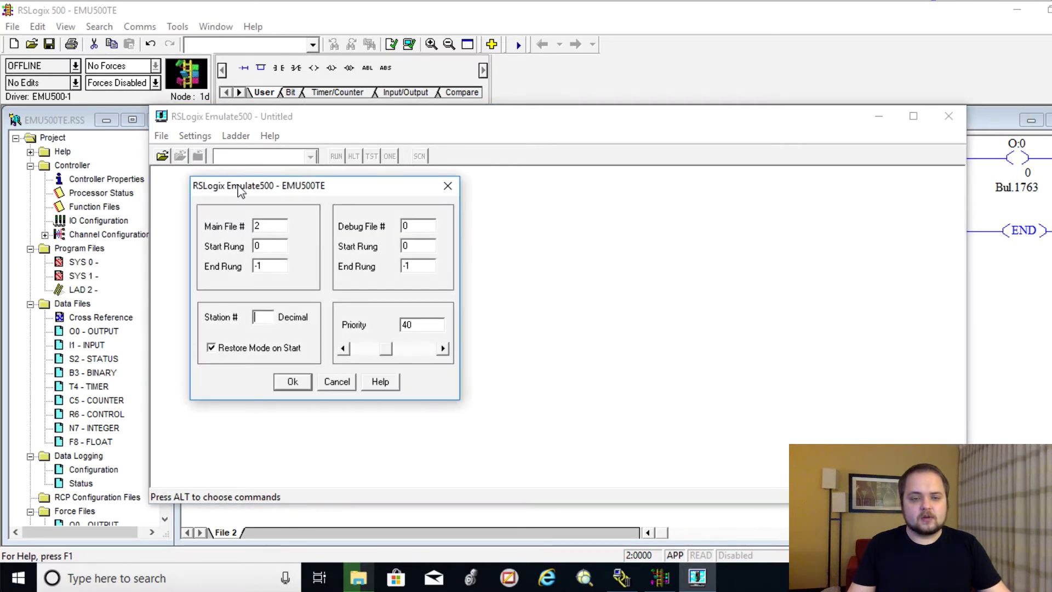
click(289, 380)
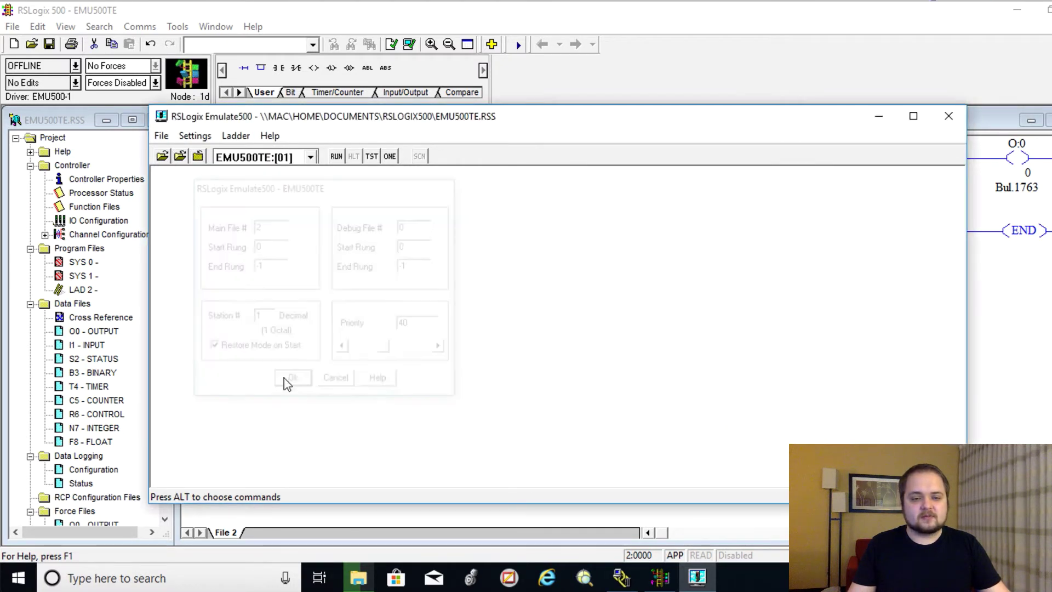
click(634, 61)
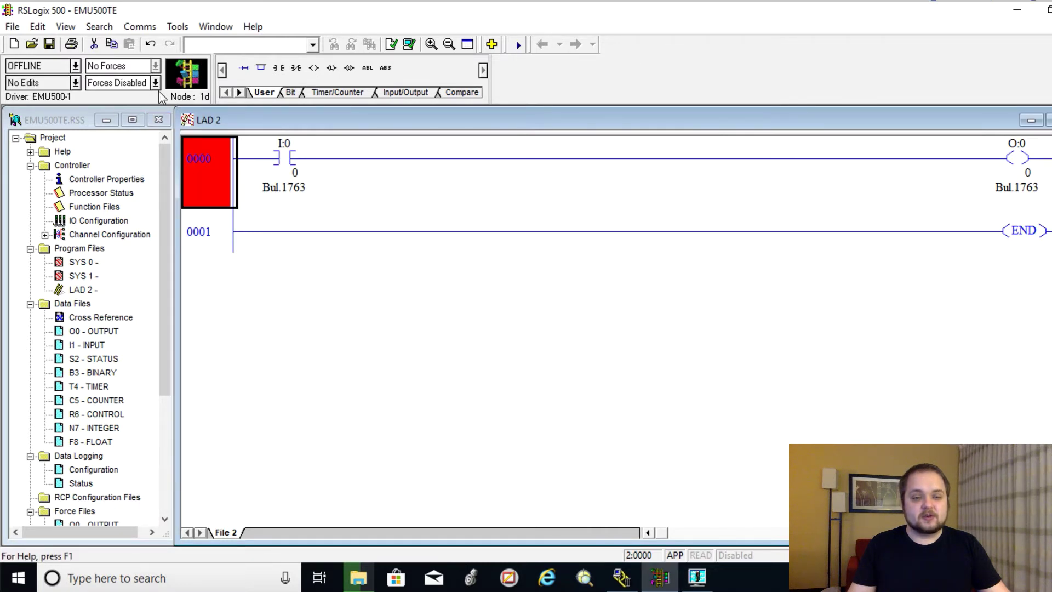
Step: Go online with the emulated MicroLogix controller
click(76, 66)
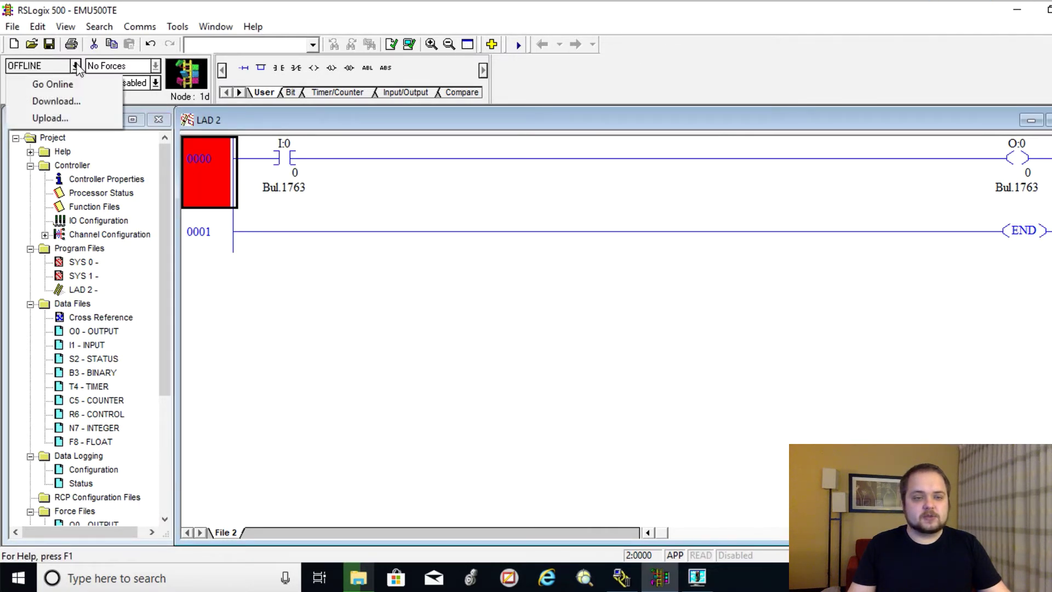
click(25, 81)
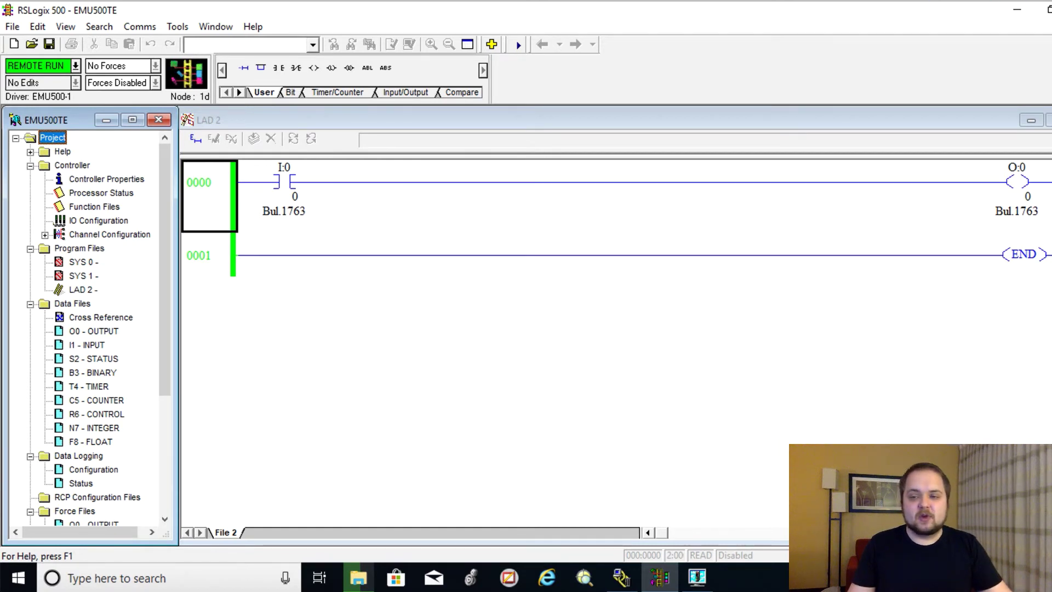
drag(1050, 147, 1035, 146)
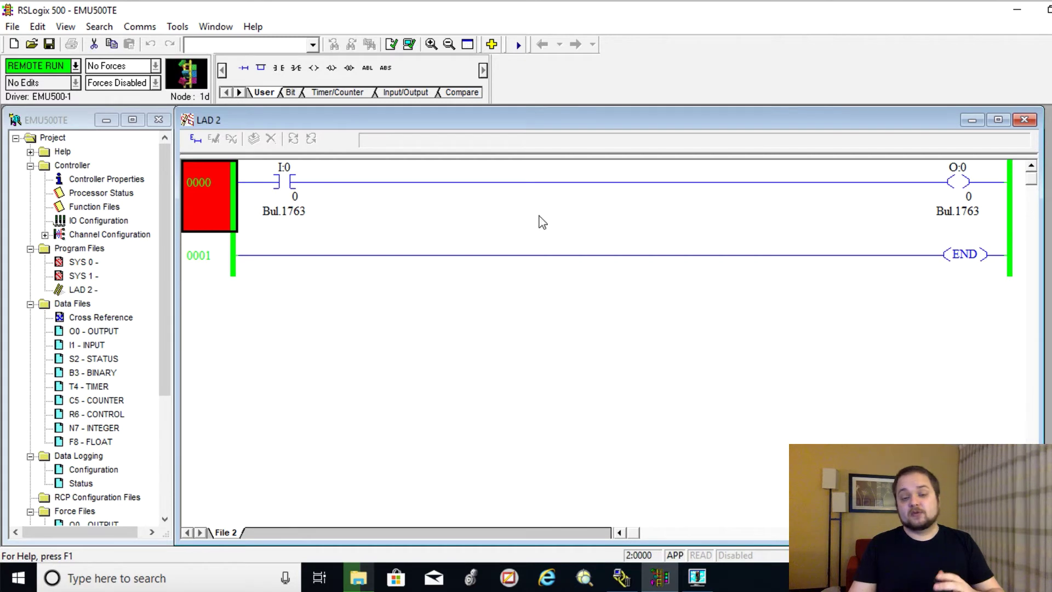
Step: Toggle I:0/0 on to energize O:0/0, then toggle it back off
click(289, 186)
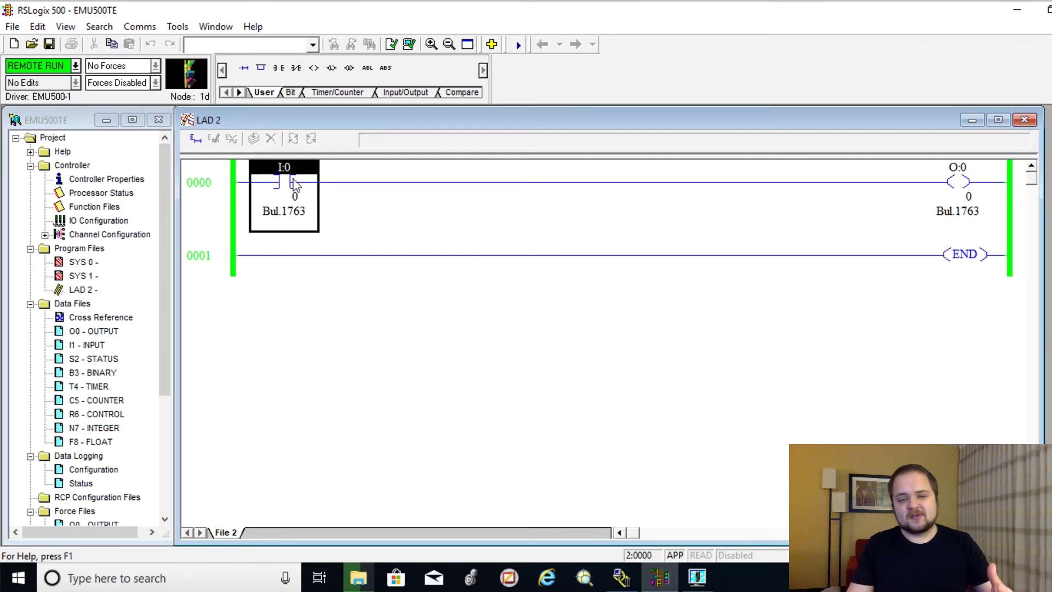
right_click(295, 186)
click(231, 210)
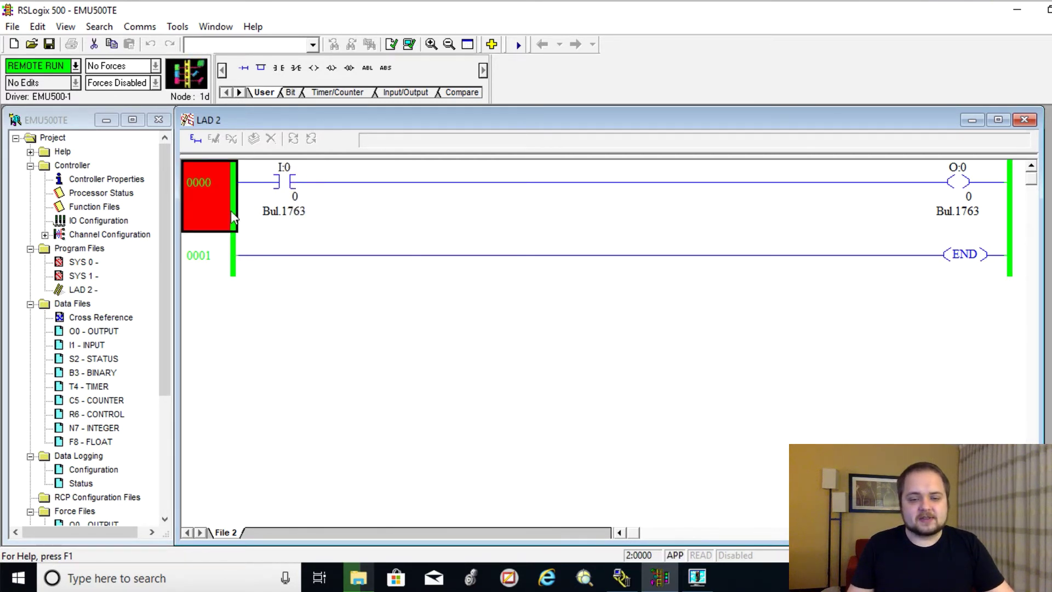
right_click(281, 189)
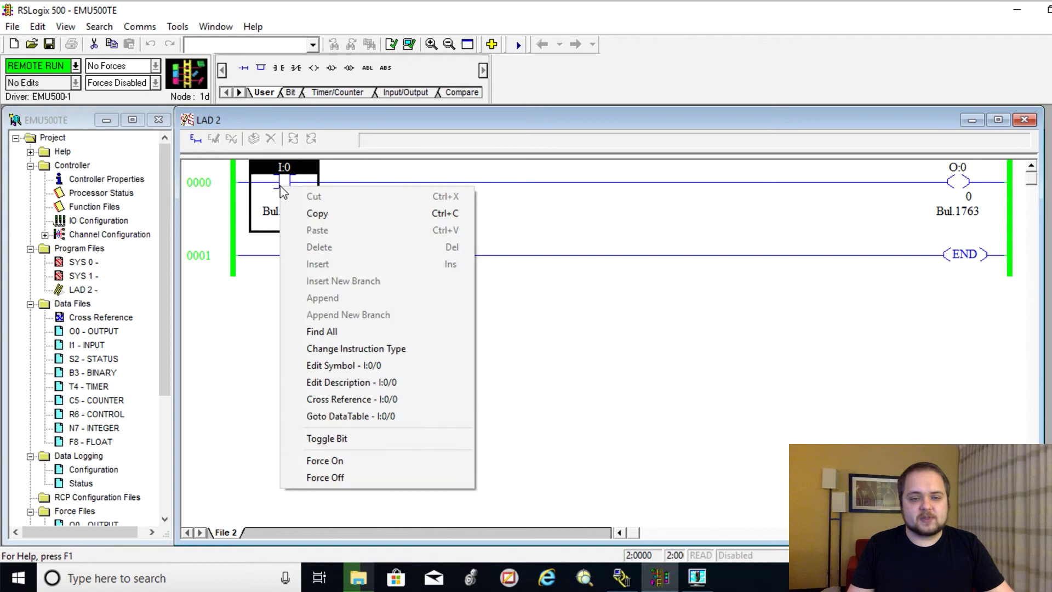
click(355, 441)
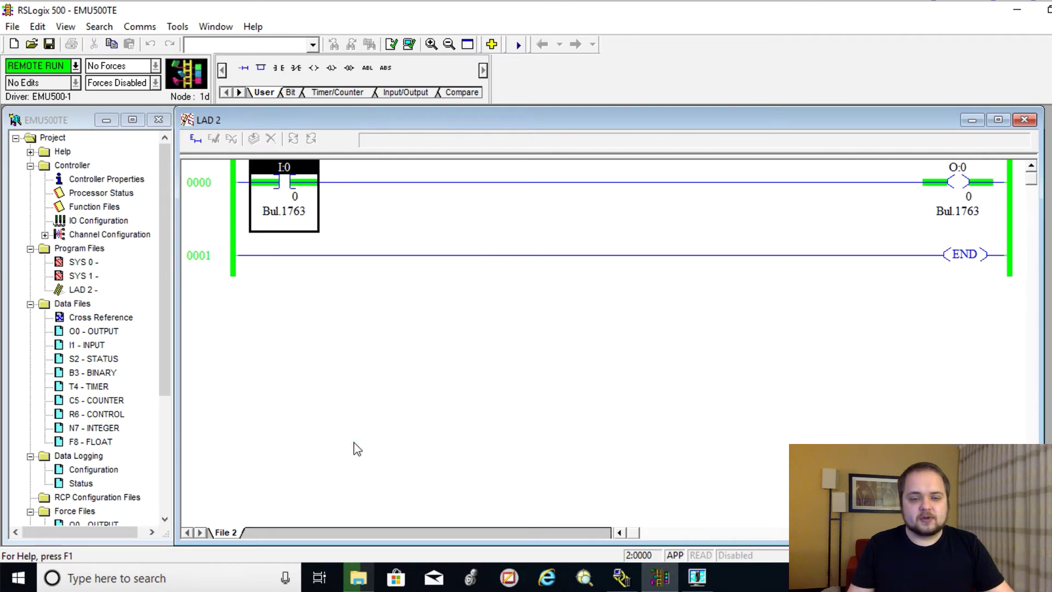
right_click(291, 182)
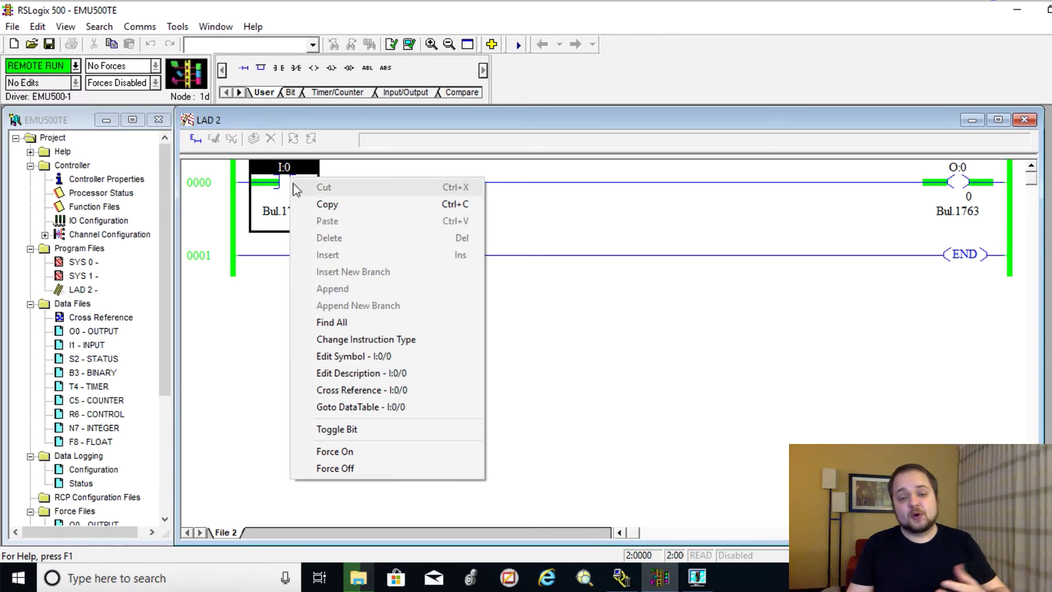
click(338, 429)
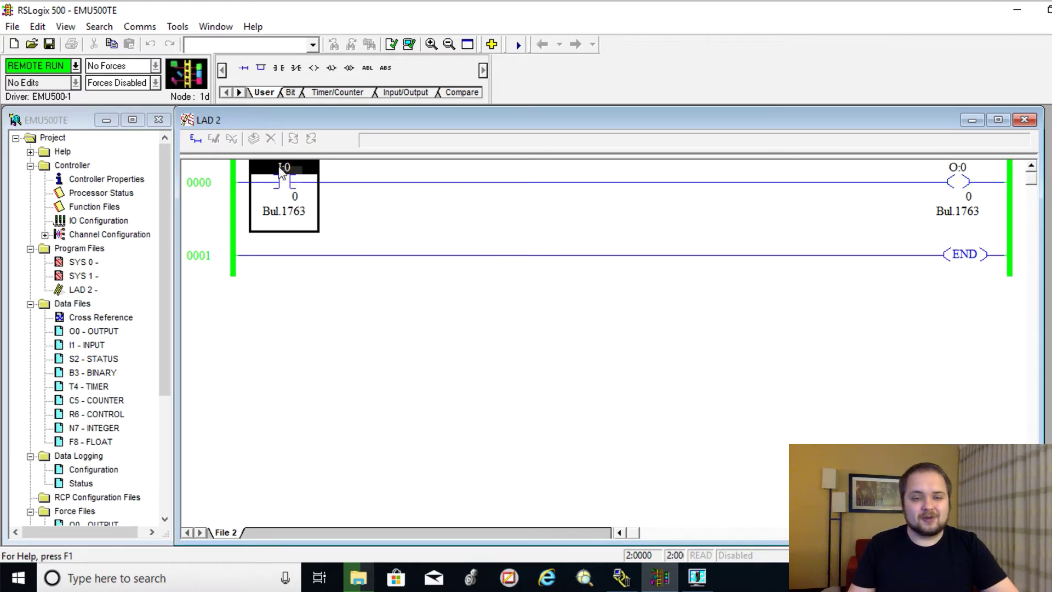
Step: Force the O:0/0 output coil on
right_click(281, 172)
click(956, 176)
right_click(957, 177)
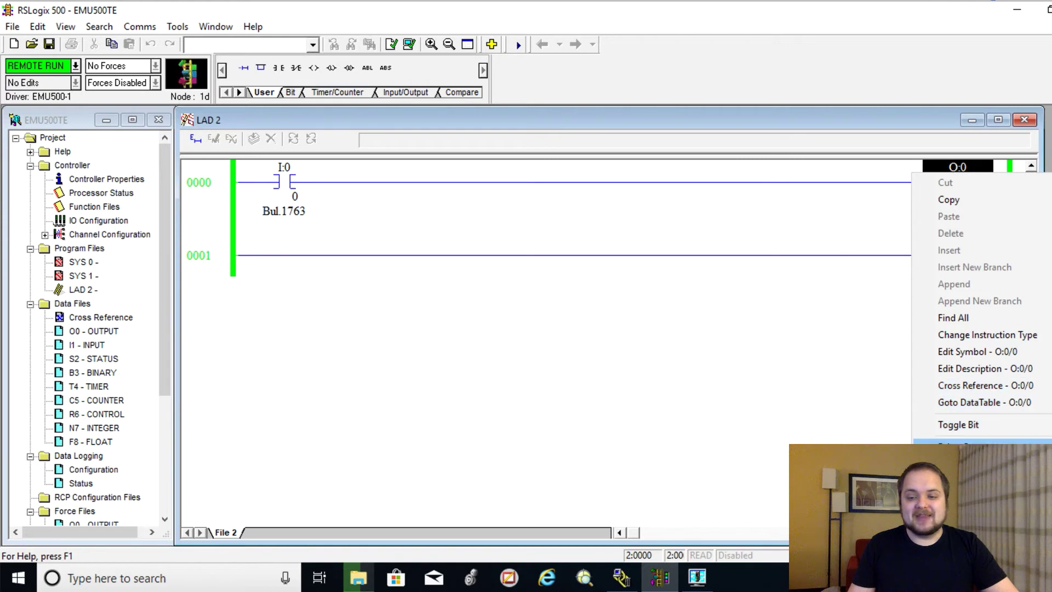
click(965, 445)
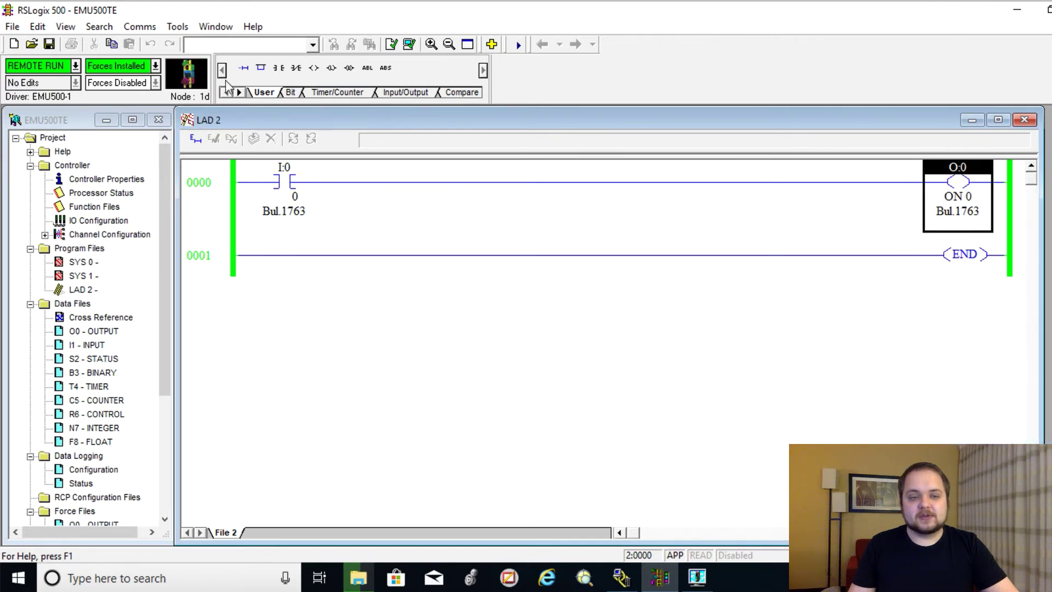
right_click(929, 183)
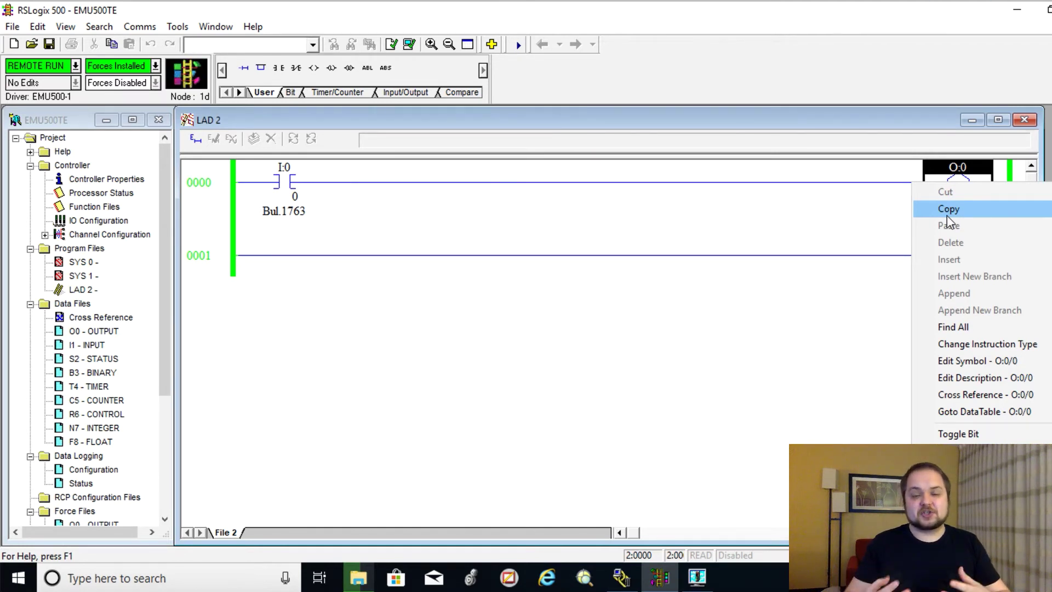
click(212, 196)
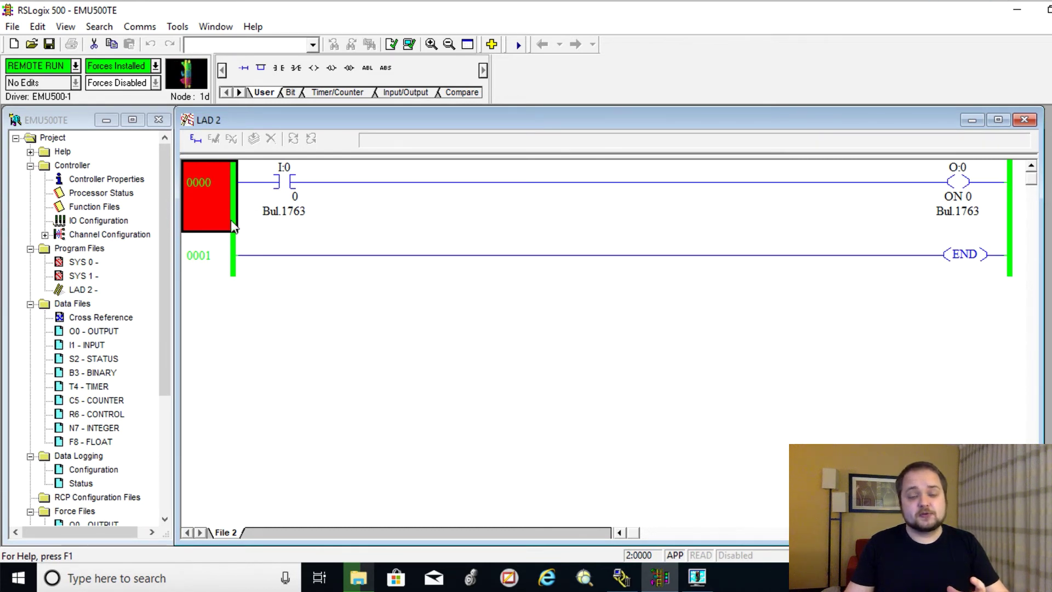
click(217, 238)
click(222, 199)
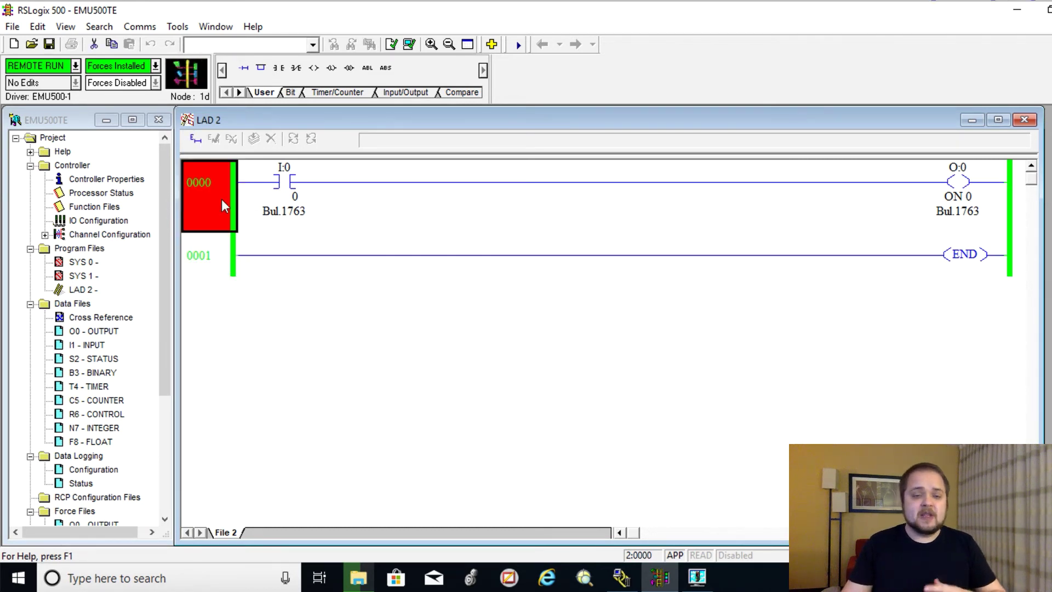